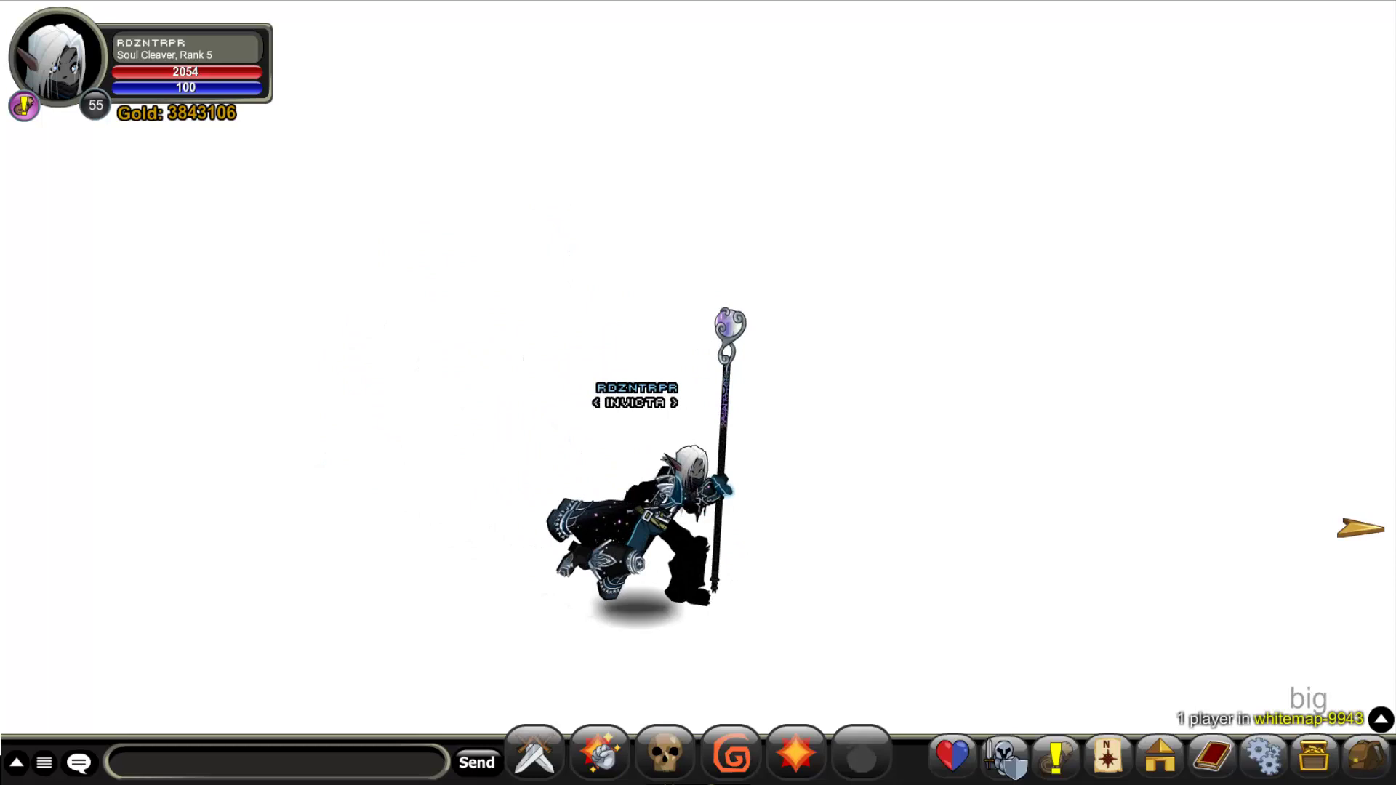
Send the /wave emote through chat so the character waves.
{"action": "key", "text": "Return"}
{"action": "type", "text": "/wave"}
{"action": "key", "text": "Return"}
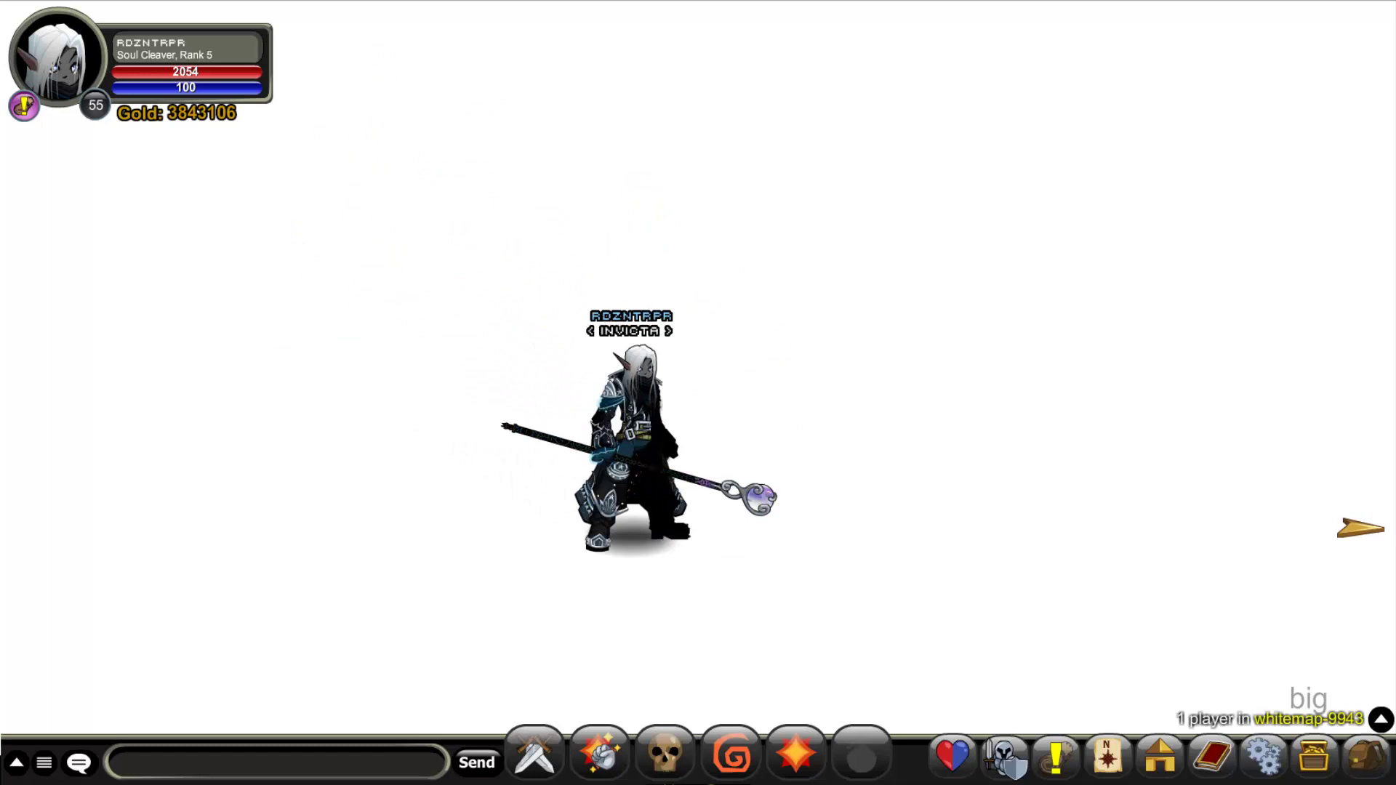
Walk the character through the right-side exit into the next room.
{"action": "left_click", "coordinate": [1120, 484]}
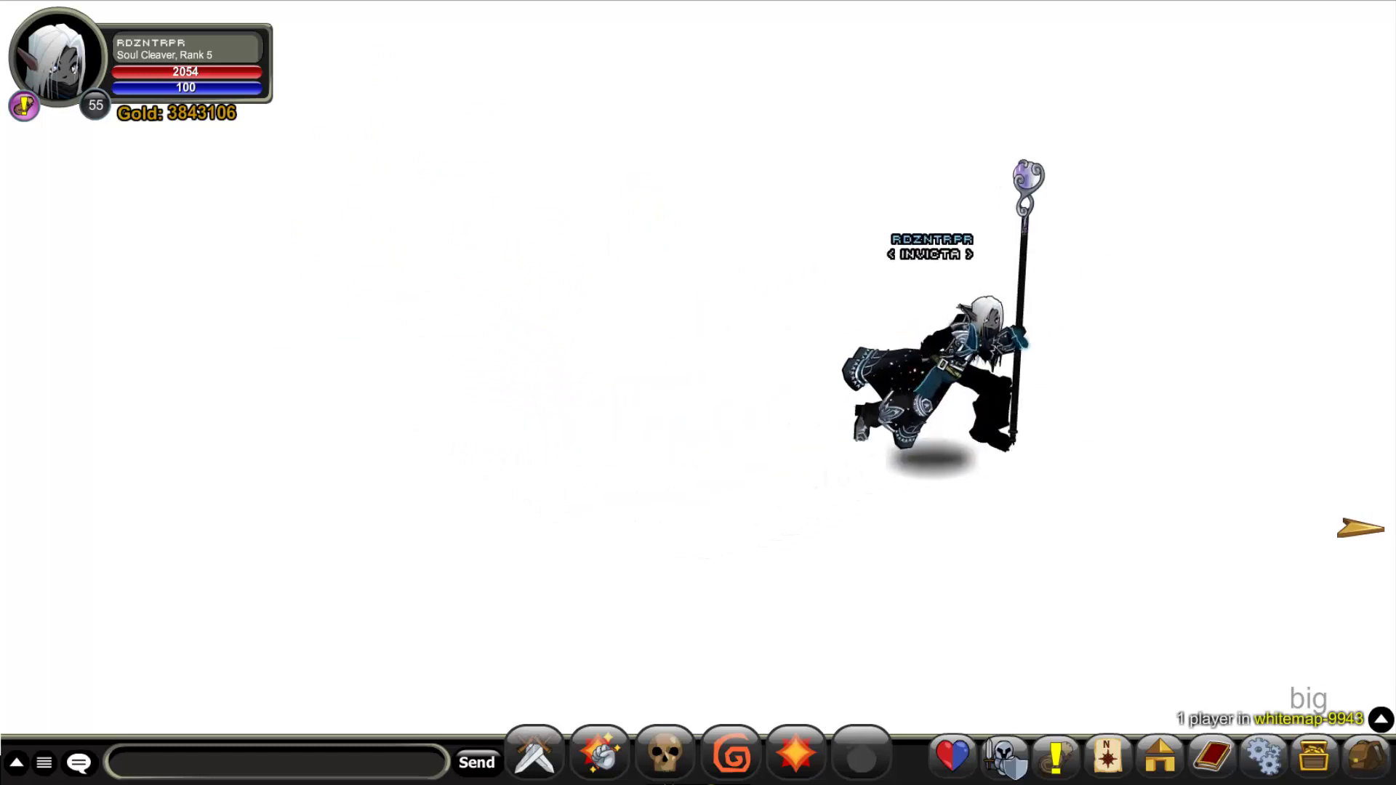
{"action": "left_click", "coordinate": [1359, 529]}
{"action": "left_click", "coordinate": [639, 567]}
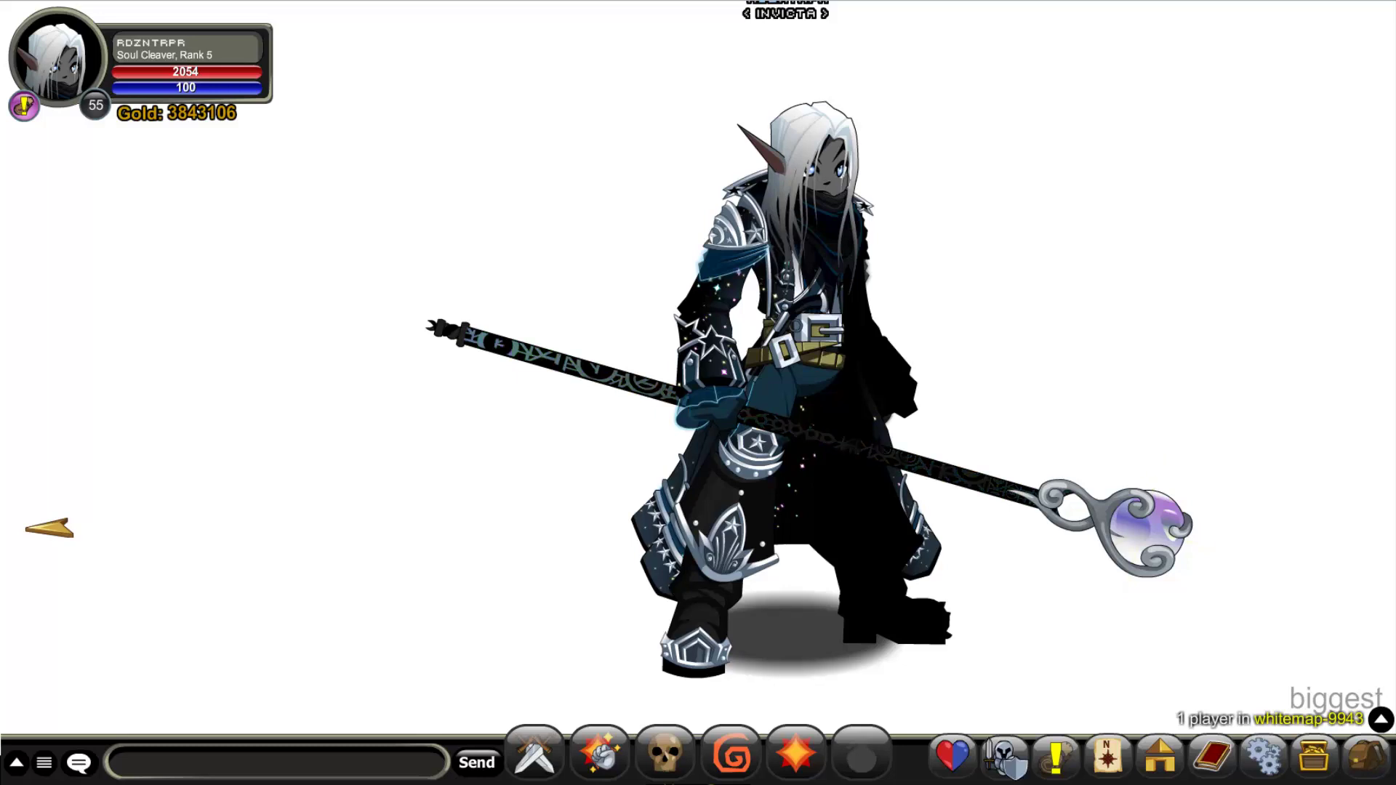
Capture a 1129 x 756 region around the enlarged character with Greenshot and save it directly to file.
{"action": "key", "text": "Print"}
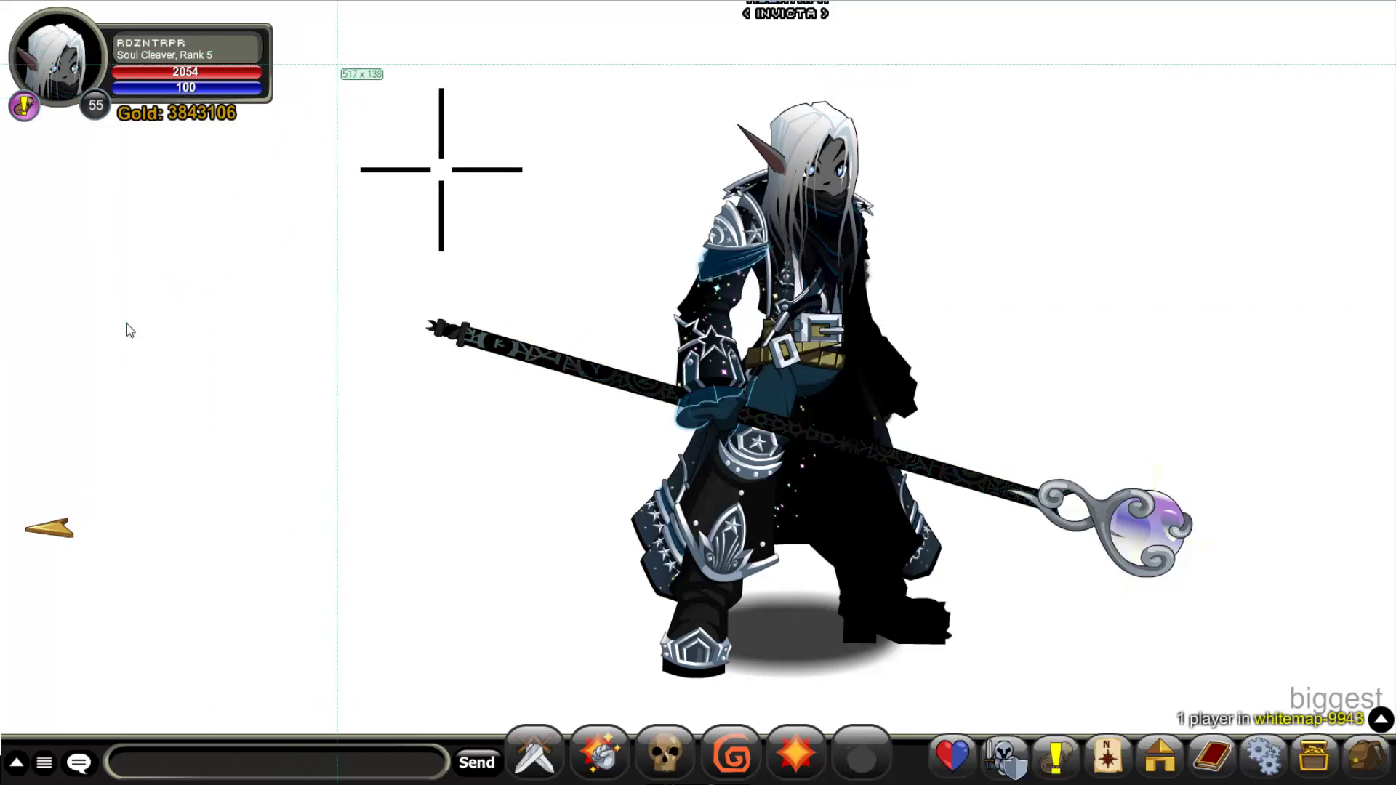
{"action": "left_click_drag", "start_coordinate": [335, 71], "coordinate": [1255, 695]}
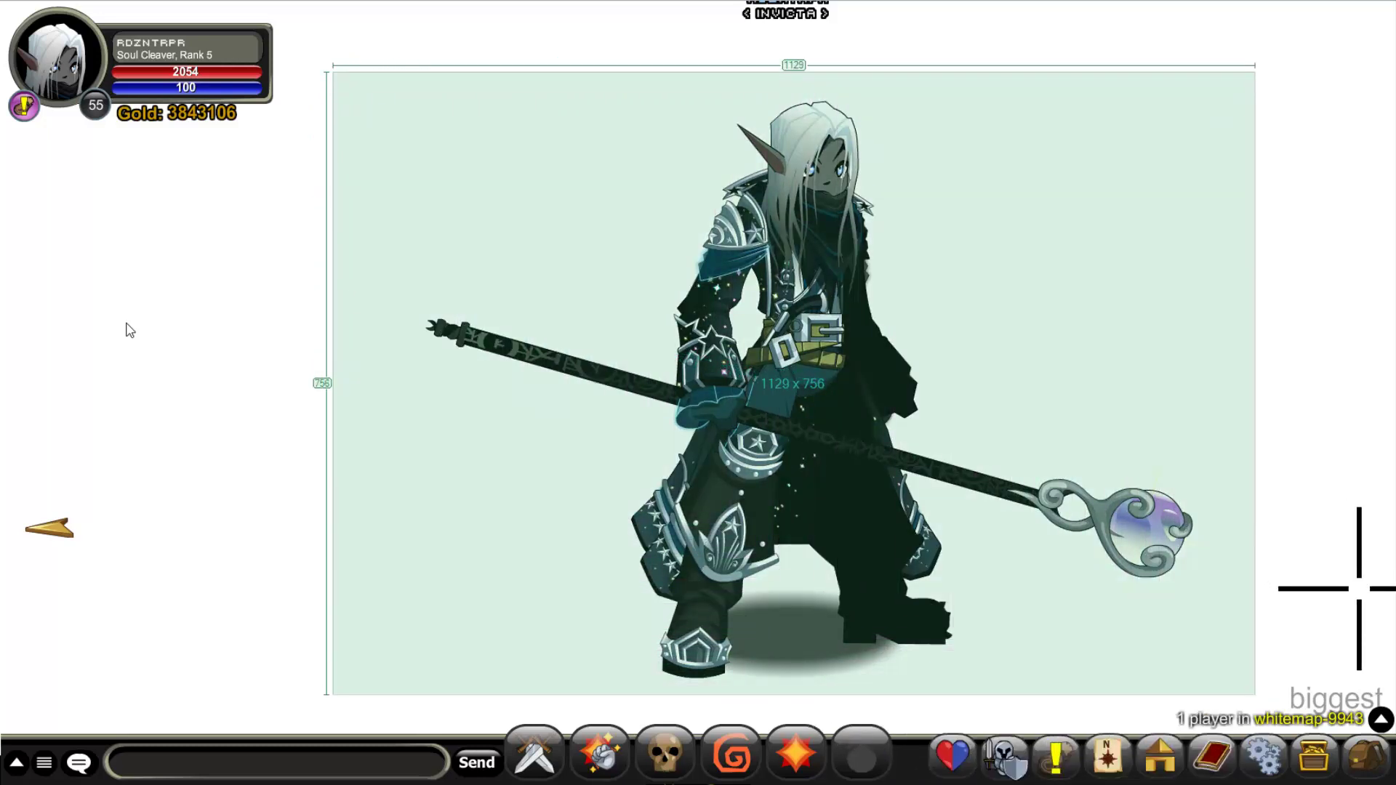
{"action": "left_click_drag", "start_coordinate": [1359, 589], "coordinate": [1359, 589]}
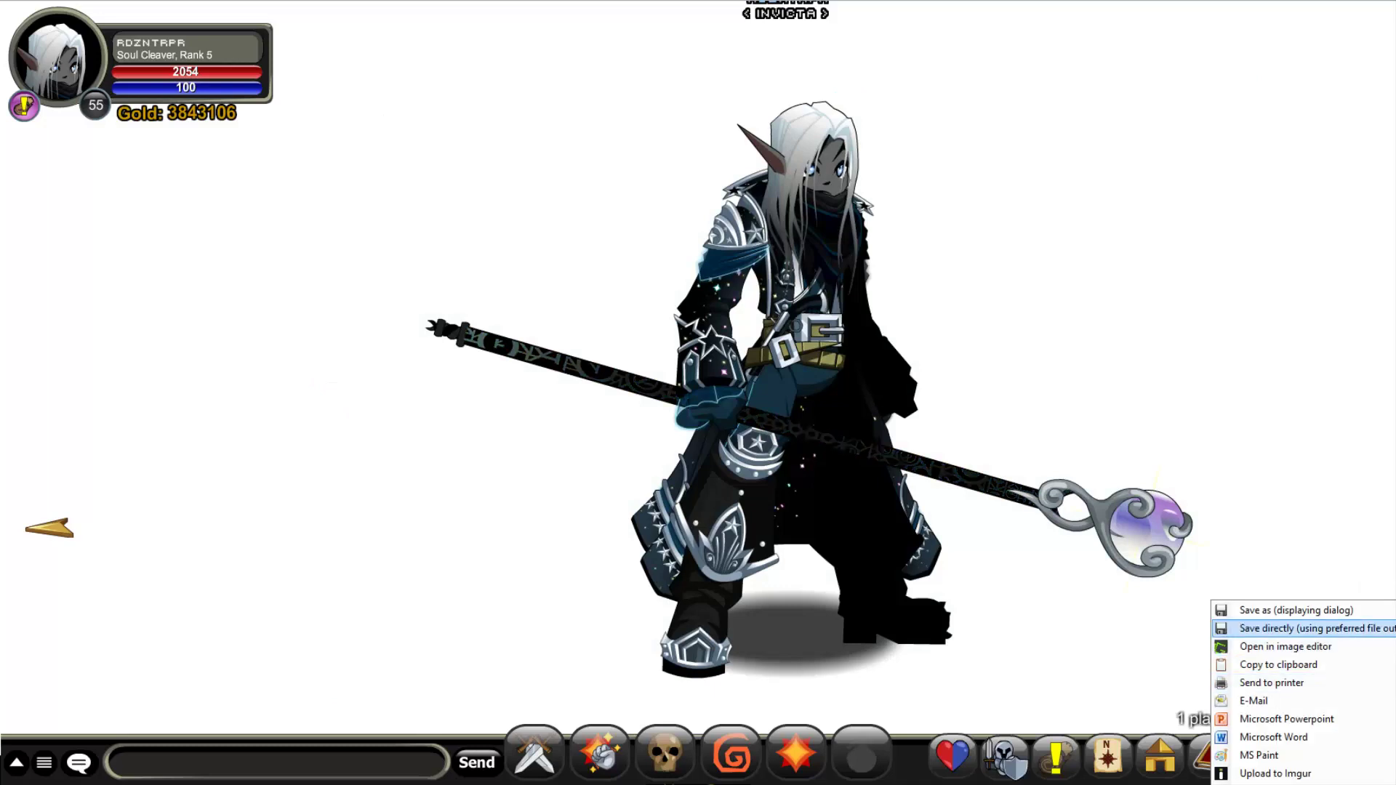
{"action": "left_click", "coordinate": [1295, 628]}
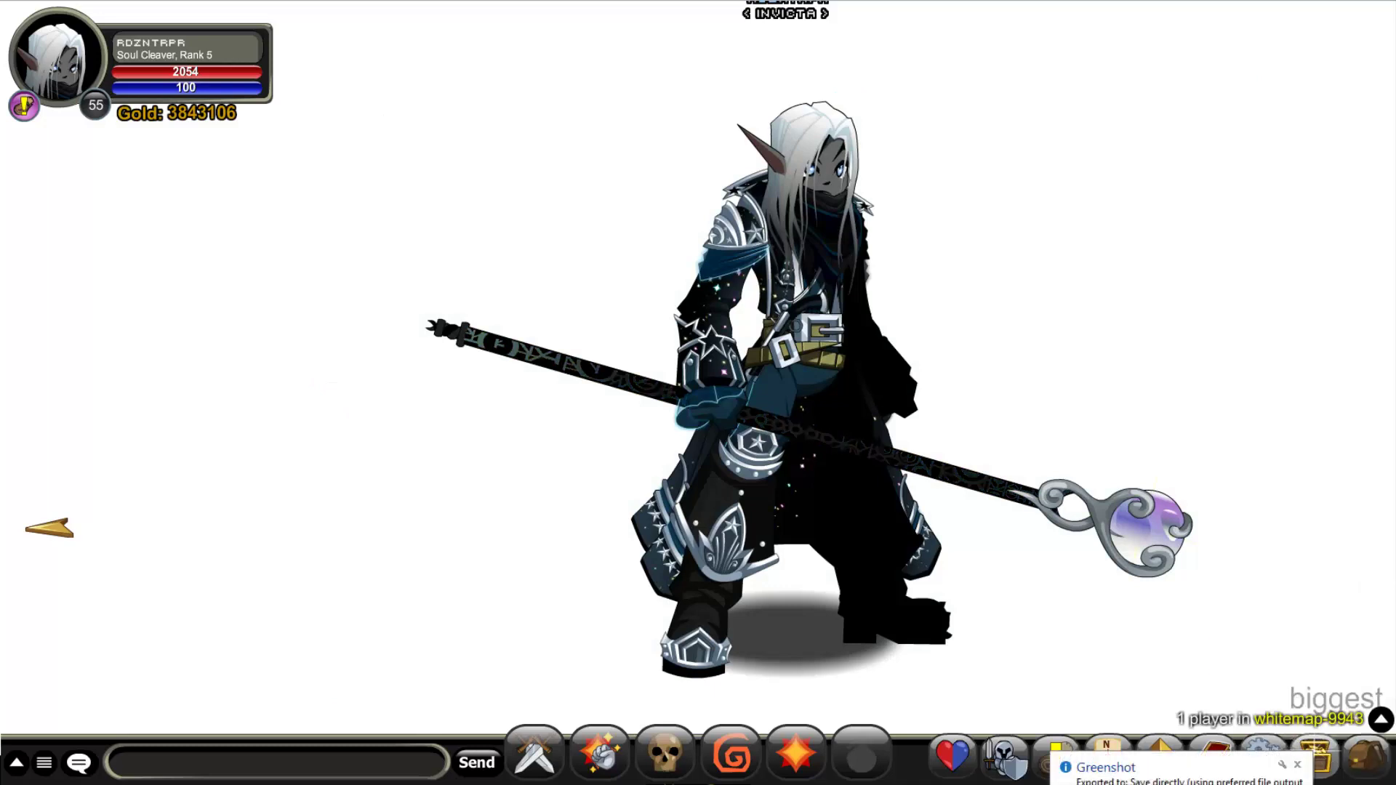
Equip the Formal Light of Destiny axe from the inventory and view it on the character.
{"action": "key", "text": "i"}
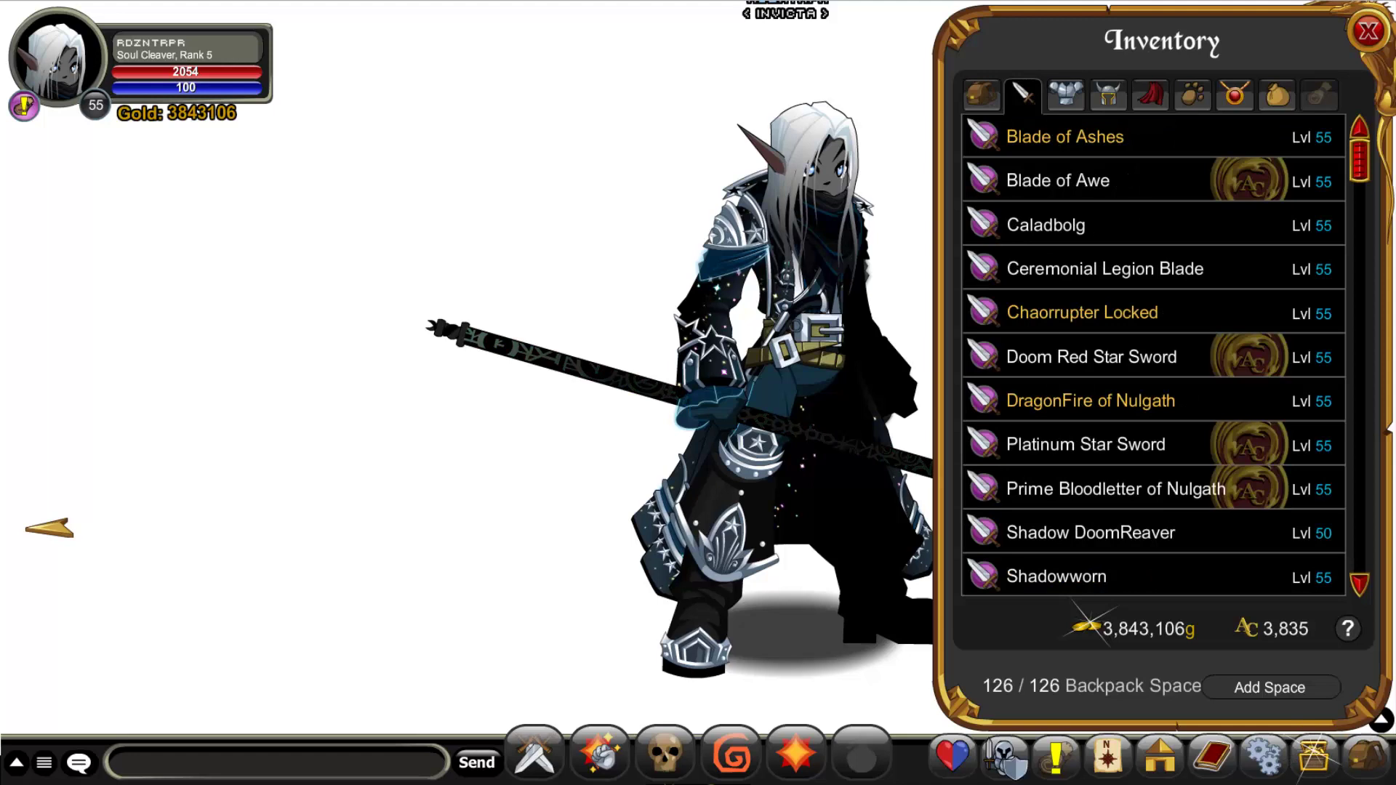
{"action": "scroll", "coordinate": [1154, 354], "scroll_direction": "down", "scroll_amount": 3}
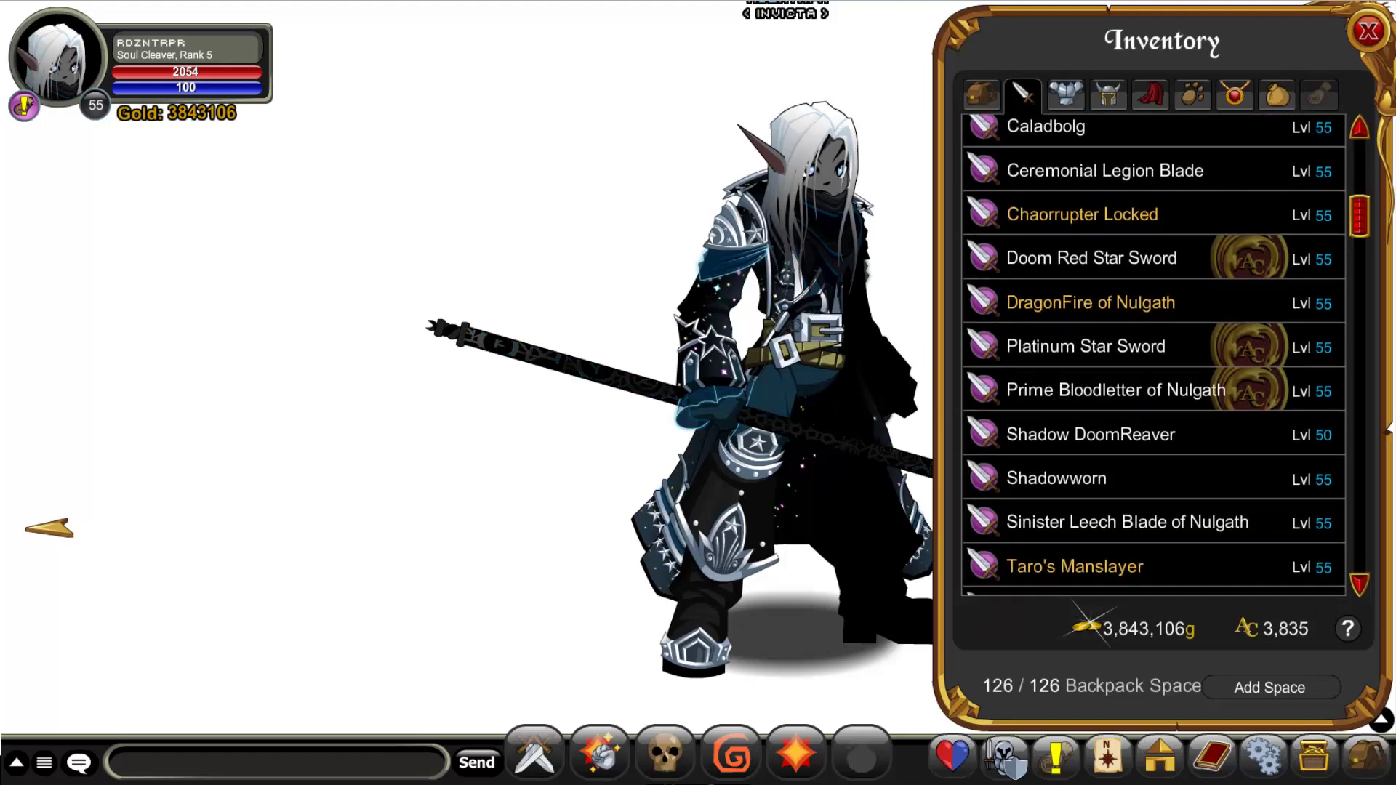
{"action": "scroll", "coordinate": [1153, 354], "scroll_direction": "down", "scroll_amount": 2}
{"action": "scroll", "coordinate": [1154, 355], "scroll_direction": "down", "scroll_amount": 5}
{"action": "left_click", "coordinate": [1098, 449]}
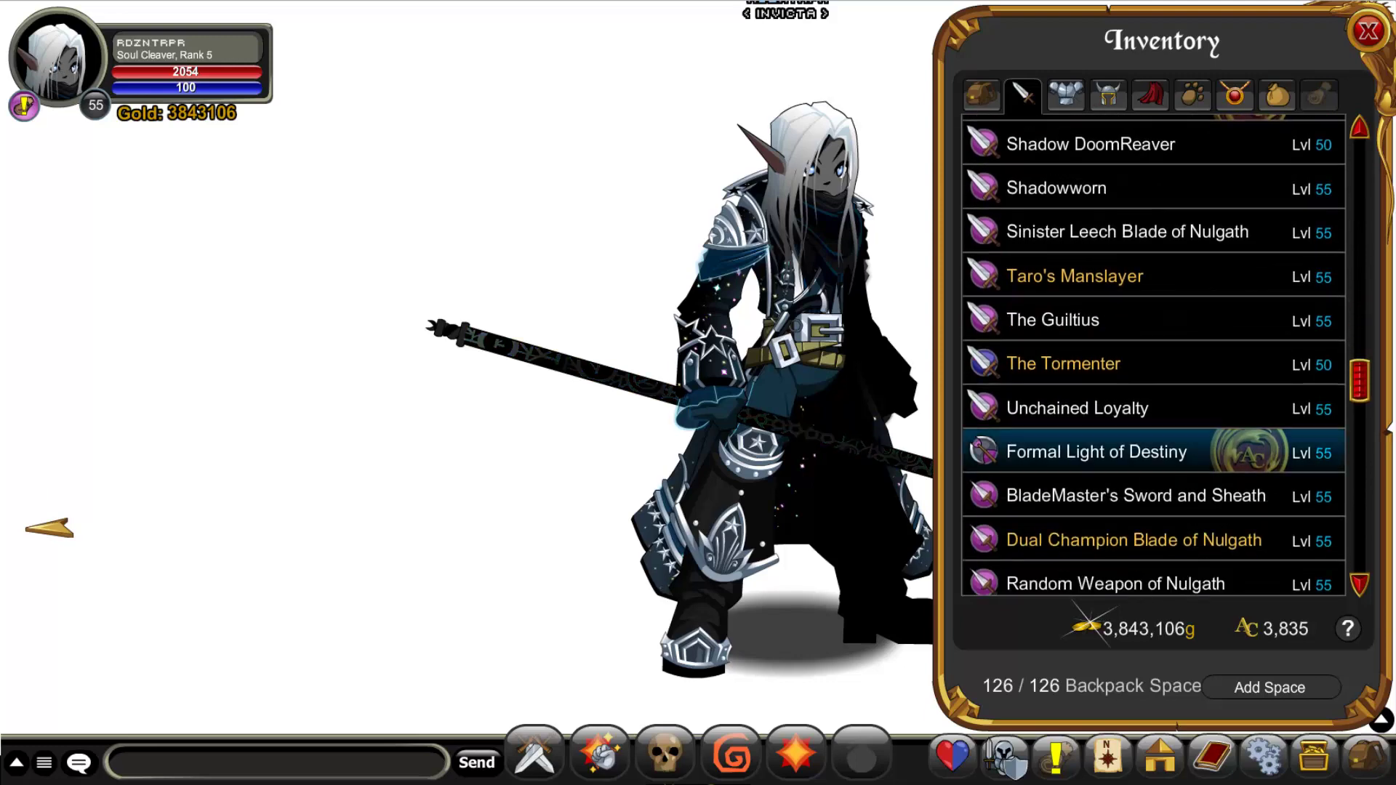
{"action": "left_click", "coordinate": [789, 687]}
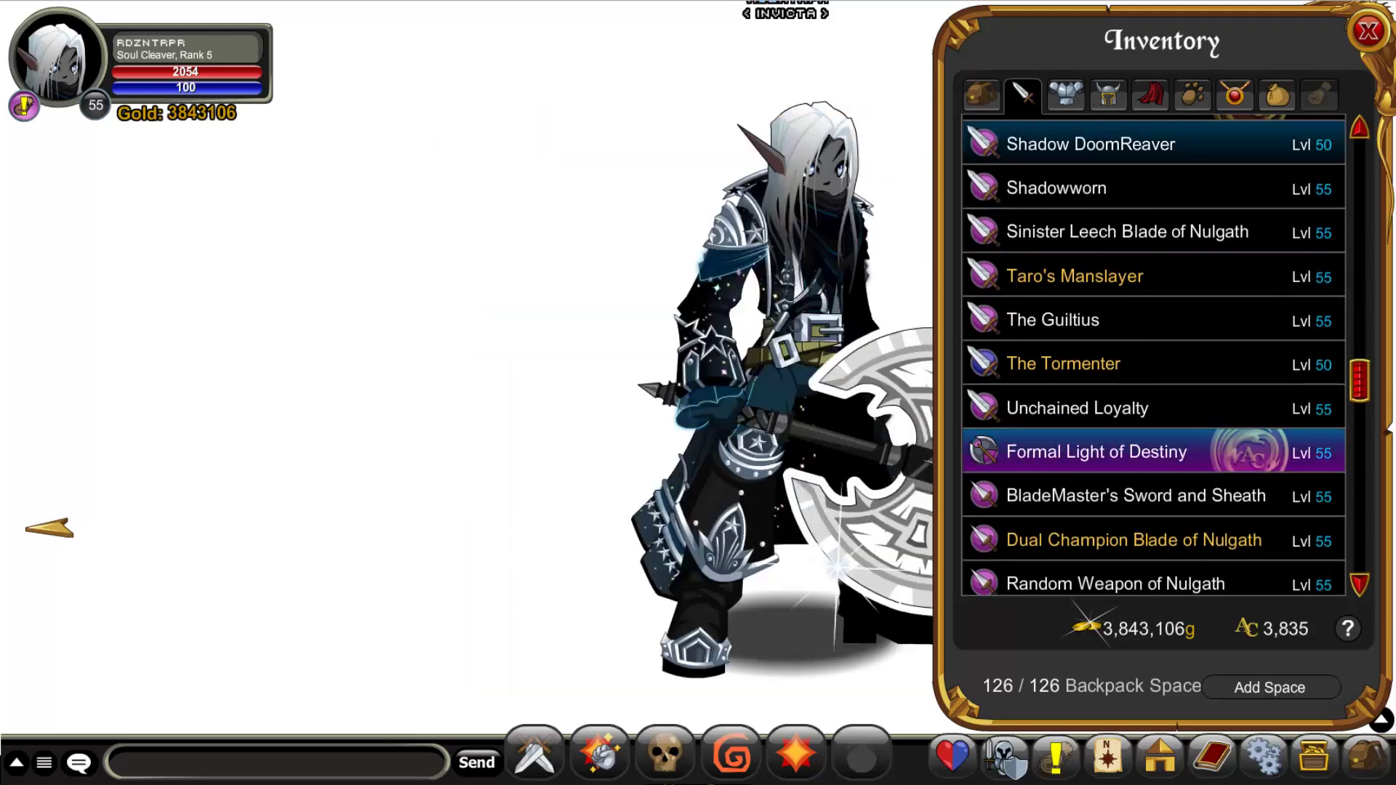
{"action": "left_click", "coordinate": [1369, 32]}
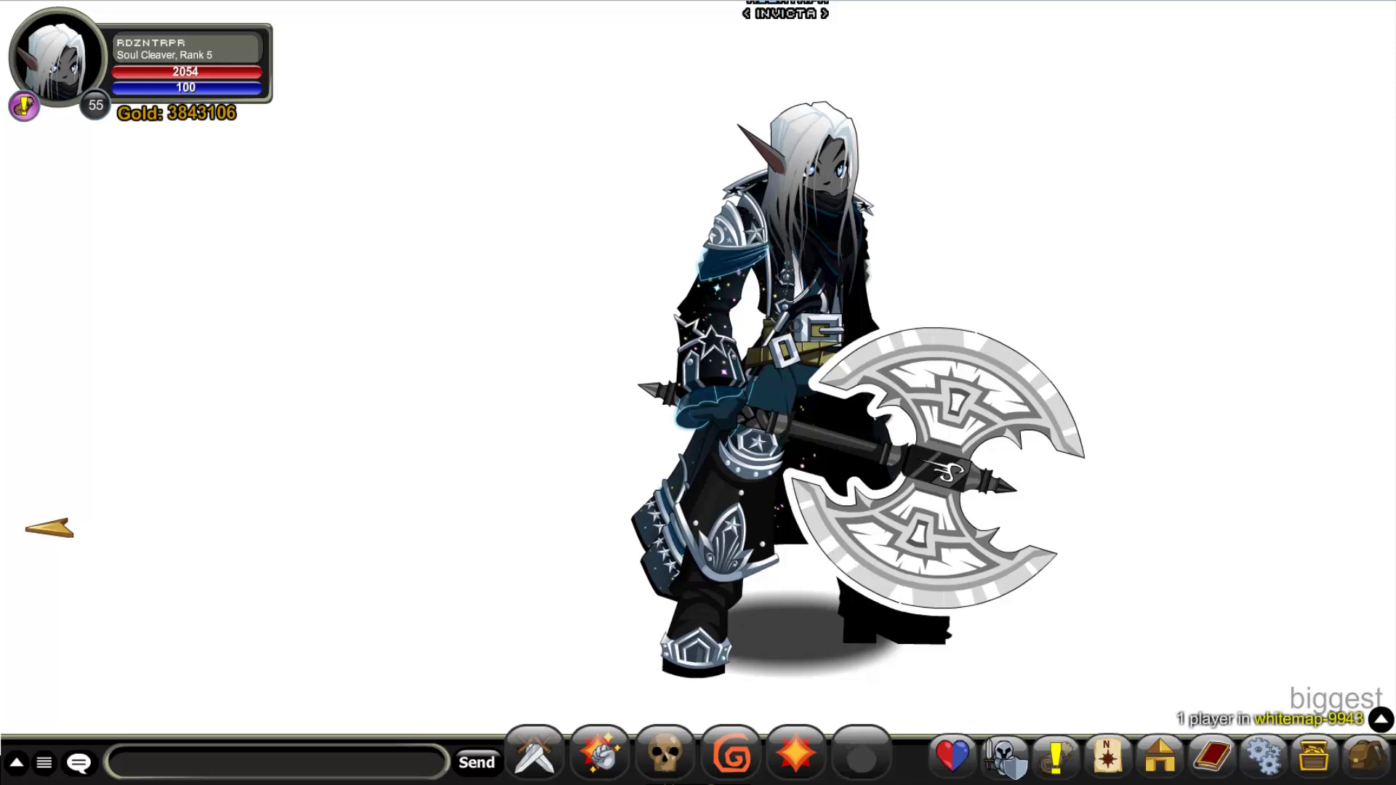
Equip the Sceptre of Divination staff from the inventory's weapons list.
{"action": "left_click", "coordinate": [1365, 757]}
{"action": "left_click", "coordinate": [1023, 95]}
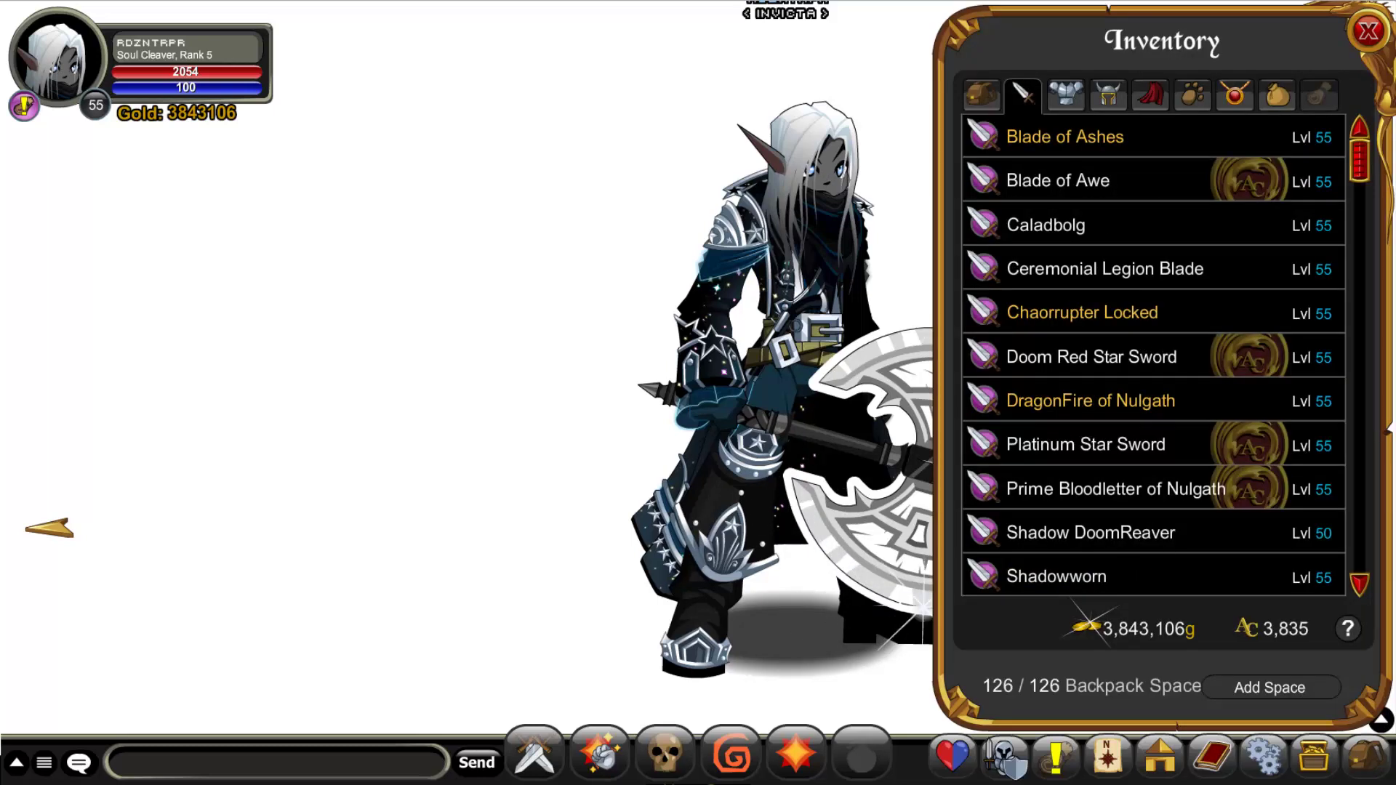
{"action": "scroll", "coordinate": [1154, 356], "scroll_direction": "down", "scroll_amount": 10}
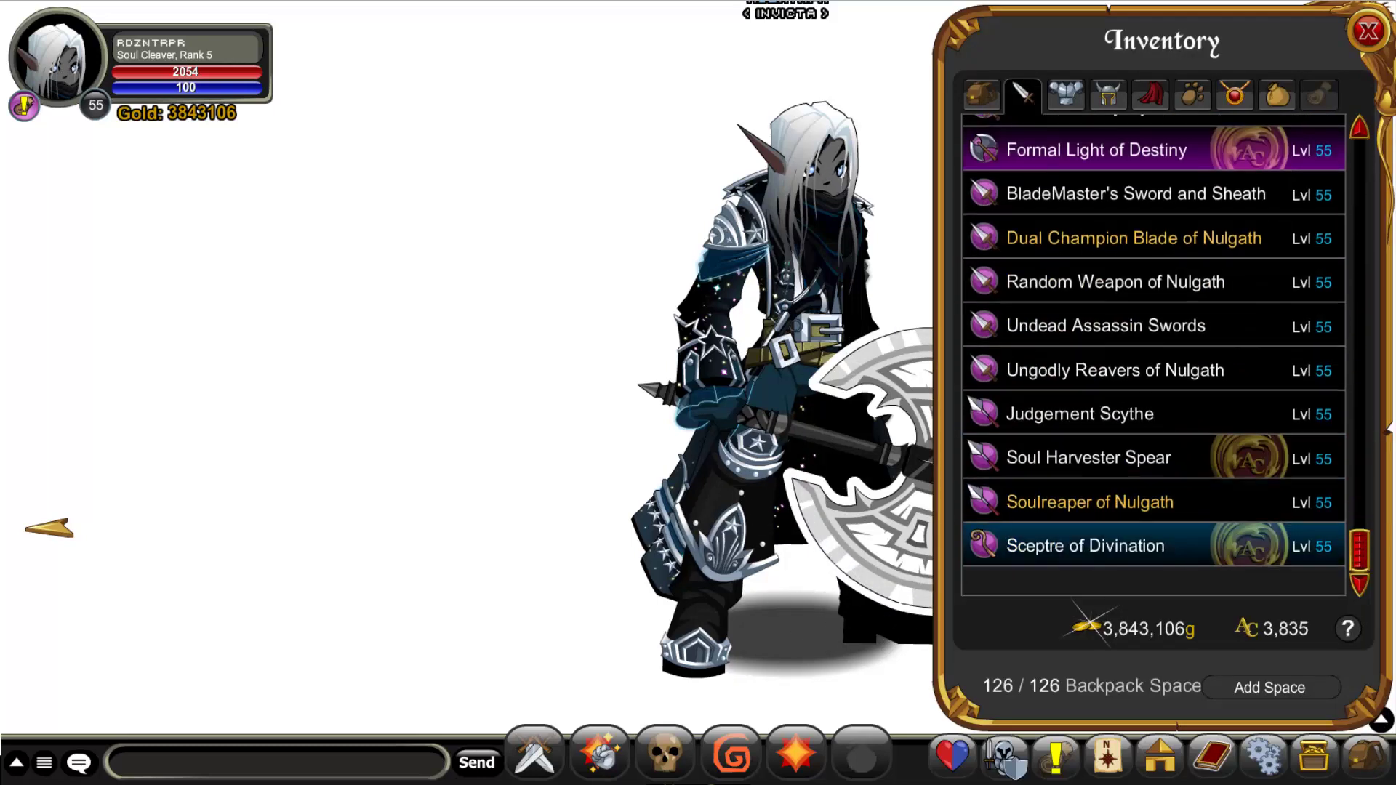
{"action": "left_click", "coordinate": [1085, 546]}
{"action": "left_click", "coordinate": [788, 687]}
Close the inventory, start the Audacity audio recording, and switch to Photoshop.
{"action": "left_click", "coordinate": [1368, 32]}
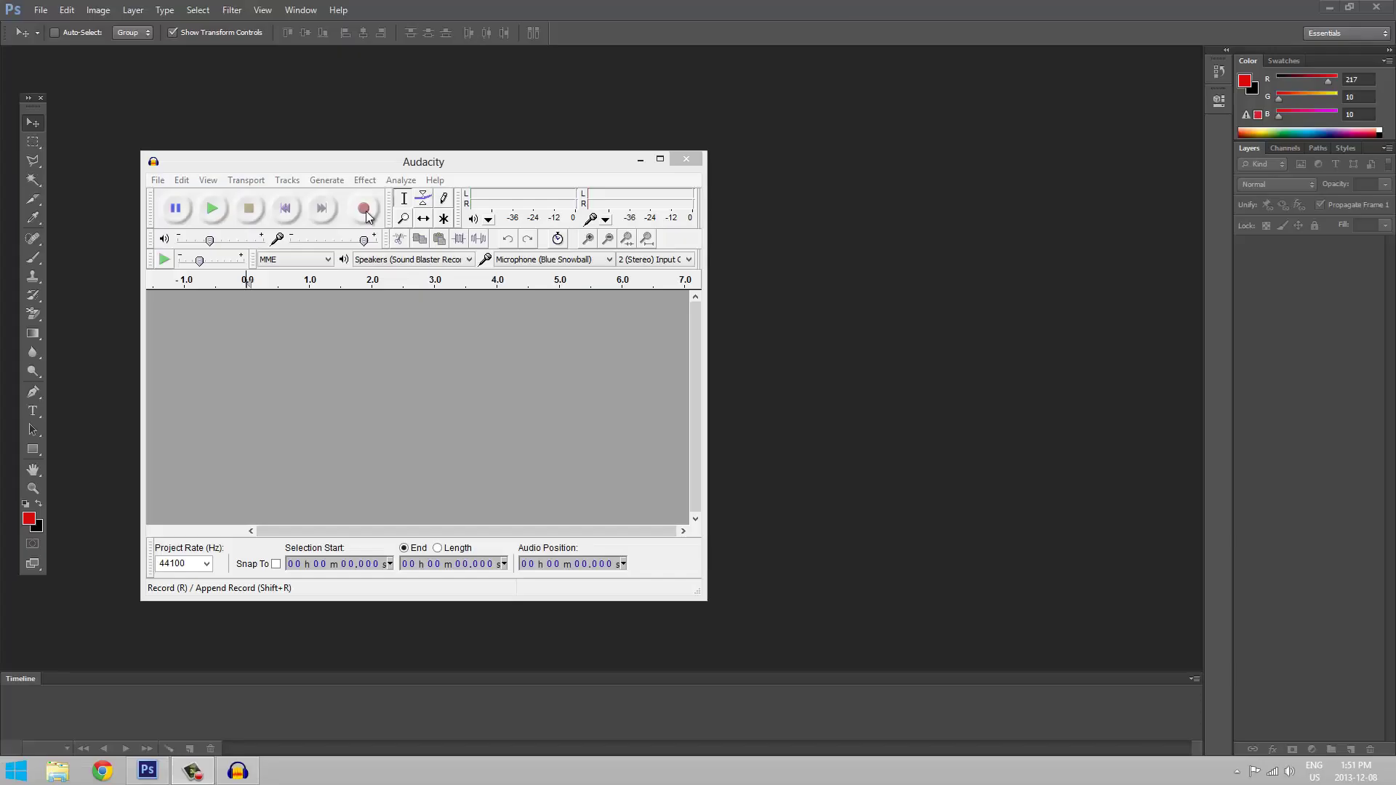
{"action": "left_click", "coordinate": [364, 209]}
{"action": "left_click", "coordinate": [886, 483]}
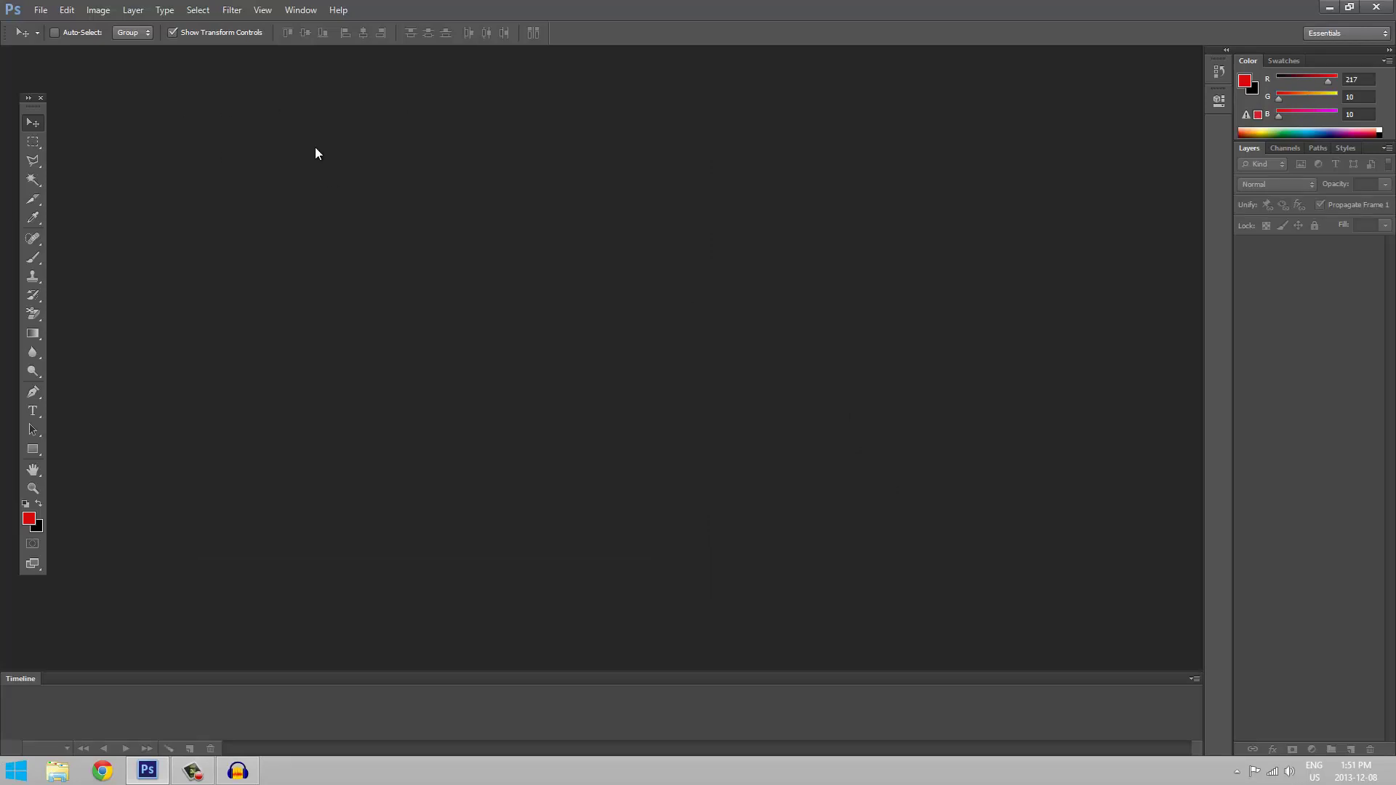
Create a new white 1920 x 1080 document at 300 ppi in RGB 8 bit.
{"action": "left_click", "coordinate": [40, 10]}
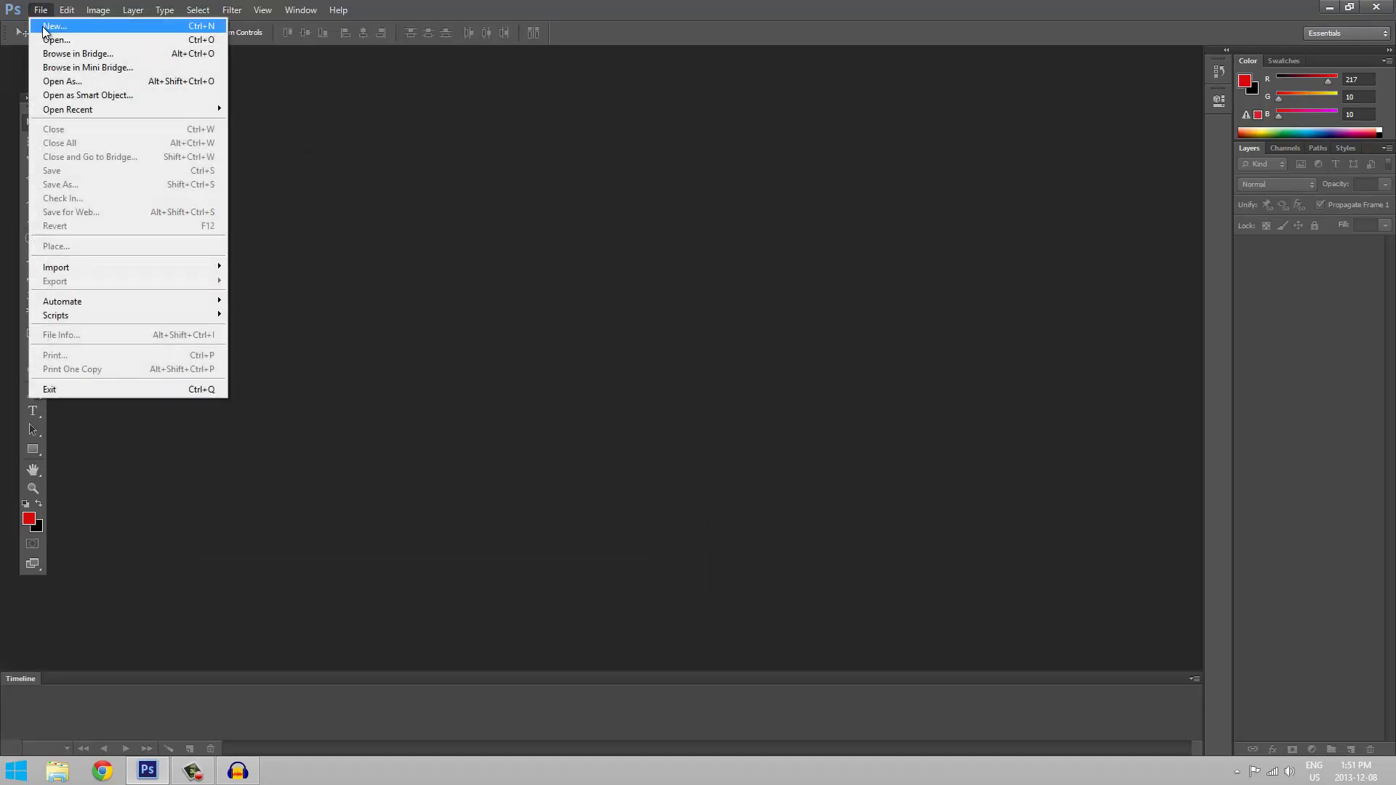
{"action": "left_click", "coordinate": [45, 26]}
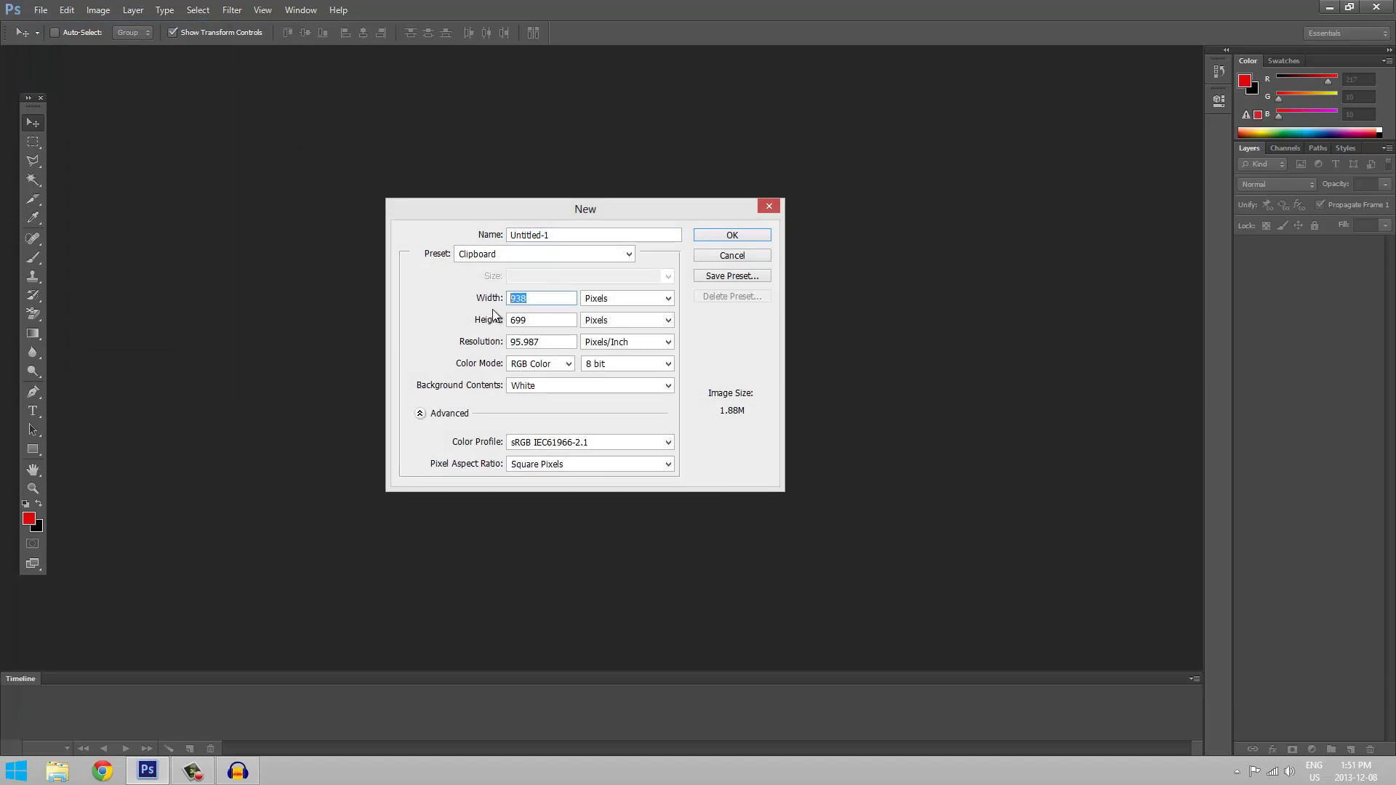
{"action": "key", "text": "BackSpace"}
{"action": "type", "text": "1080"}
{"action": "type", "text": "300"}
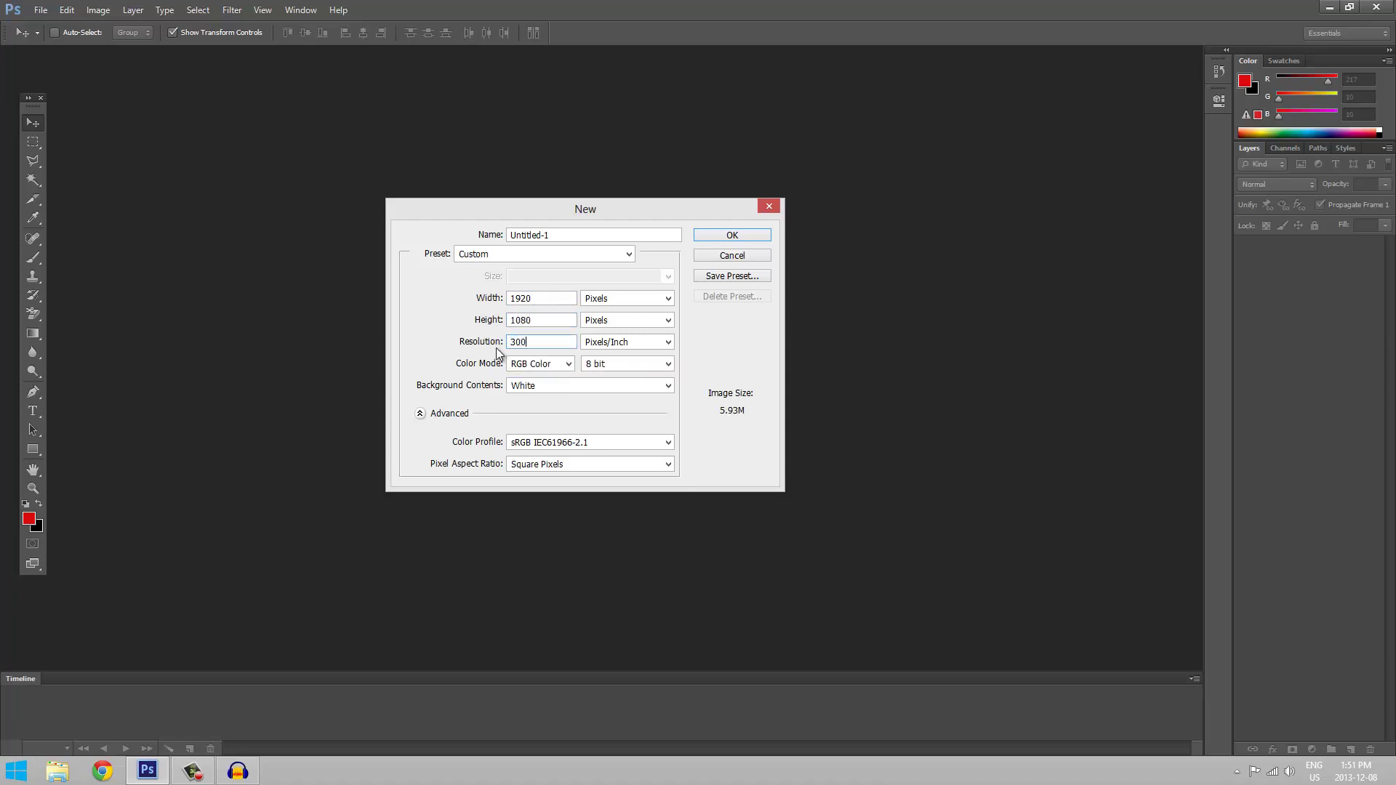
{"action": "left_click", "coordinate": [565, 365]}
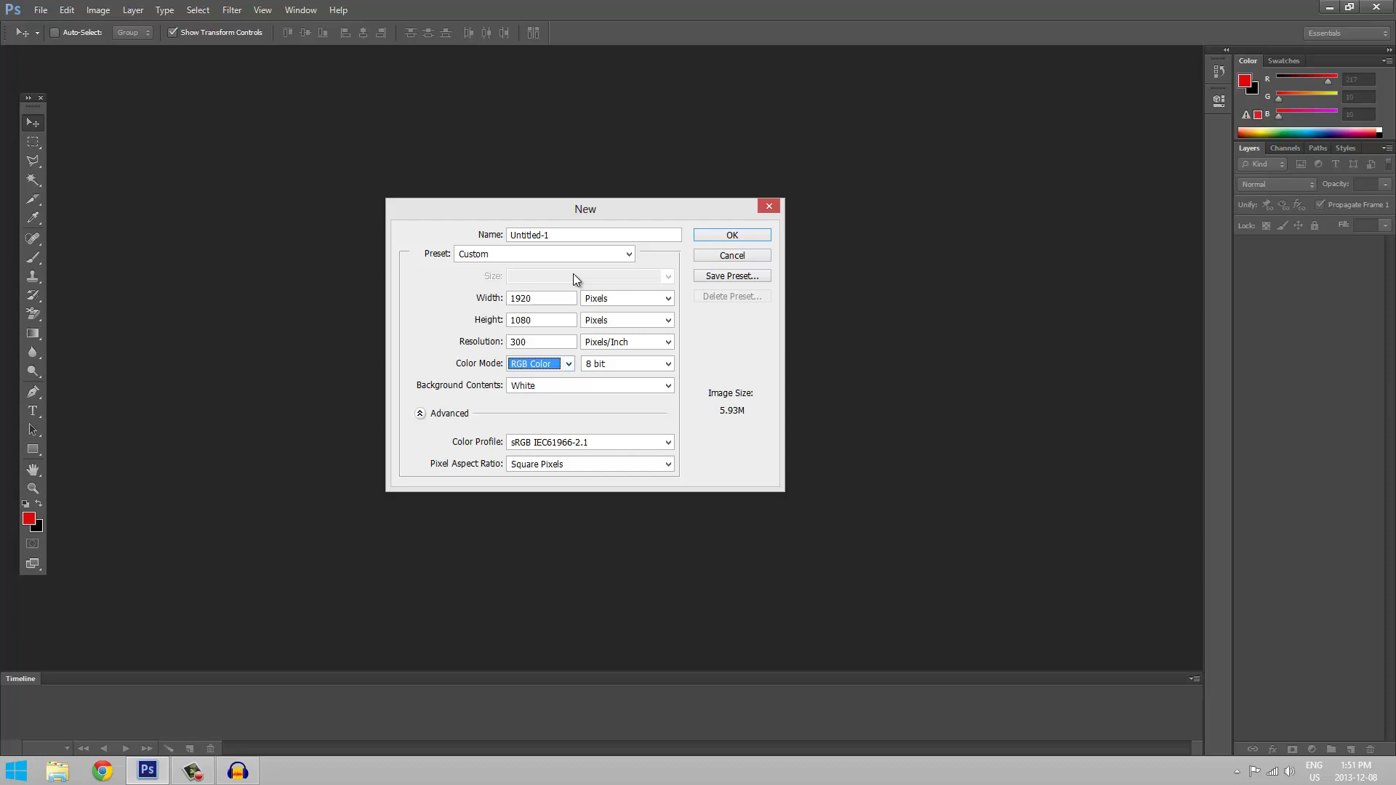
{"action": "left_click", "coordinate": [670, 364]}
{"action": "left_click", "coordinate": [669, 363]}
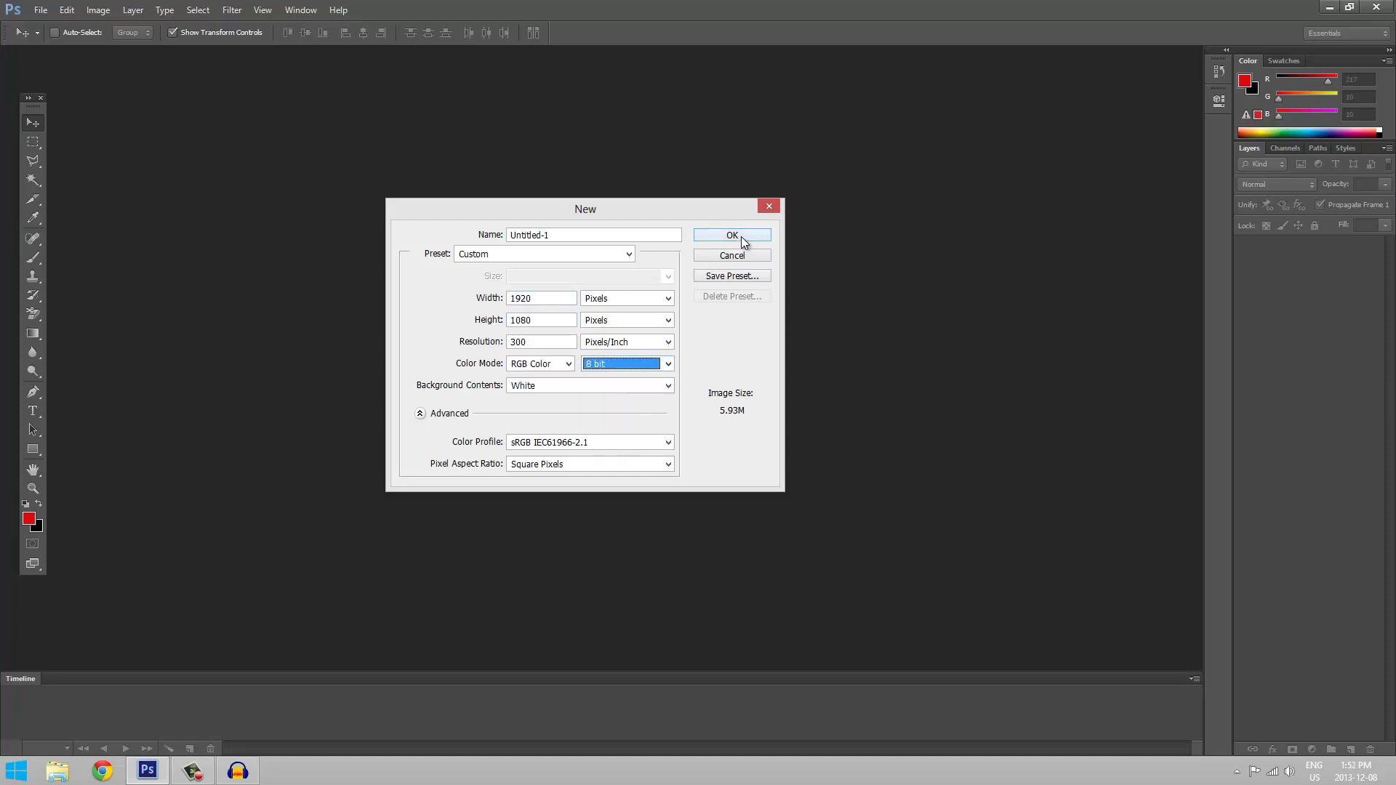
{"action": "left_click_drag", "start_coordinate": [578, 230], "coordinate": [509, 234]}
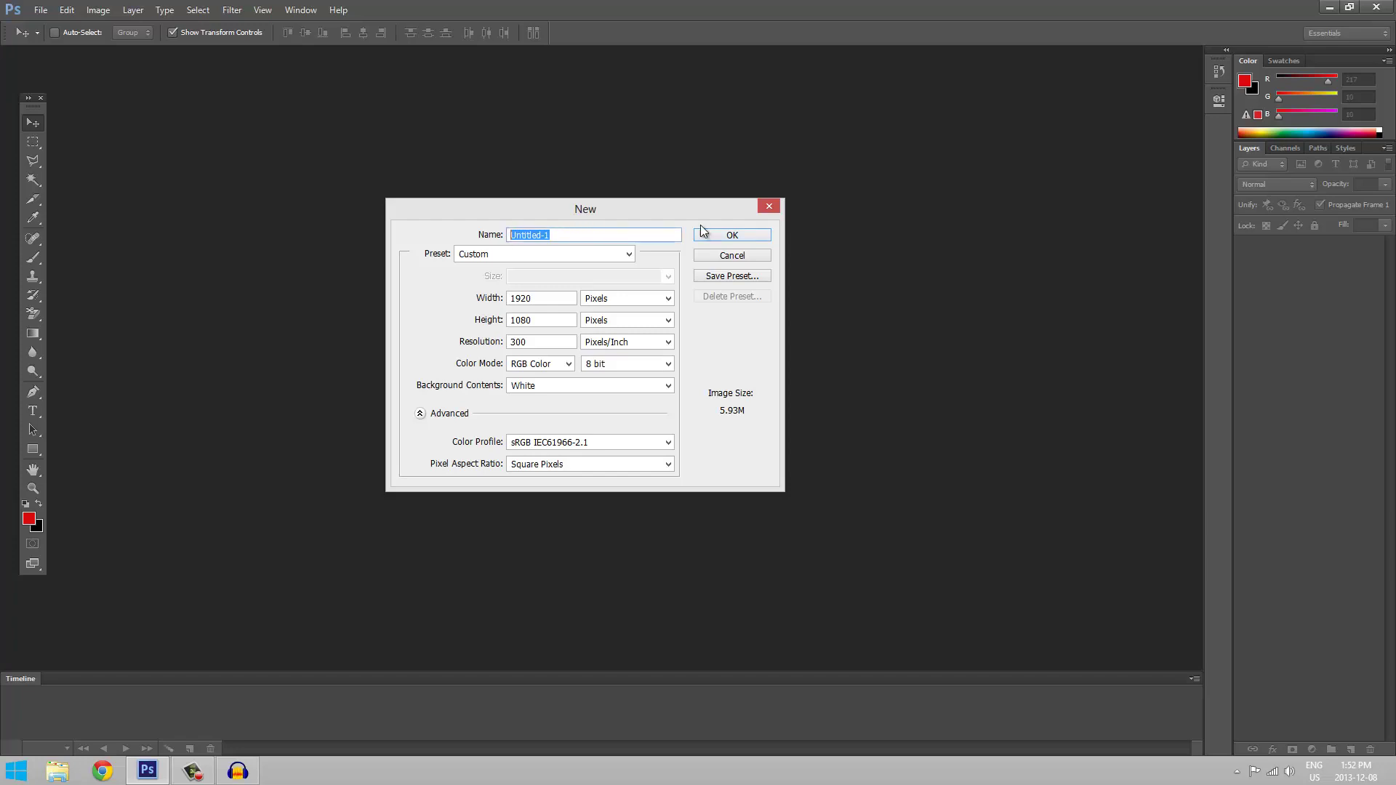
{"action": "left_click", "coordinate": [731, 235]}
{"action": "left_click", "coordinate": [41, 9]}
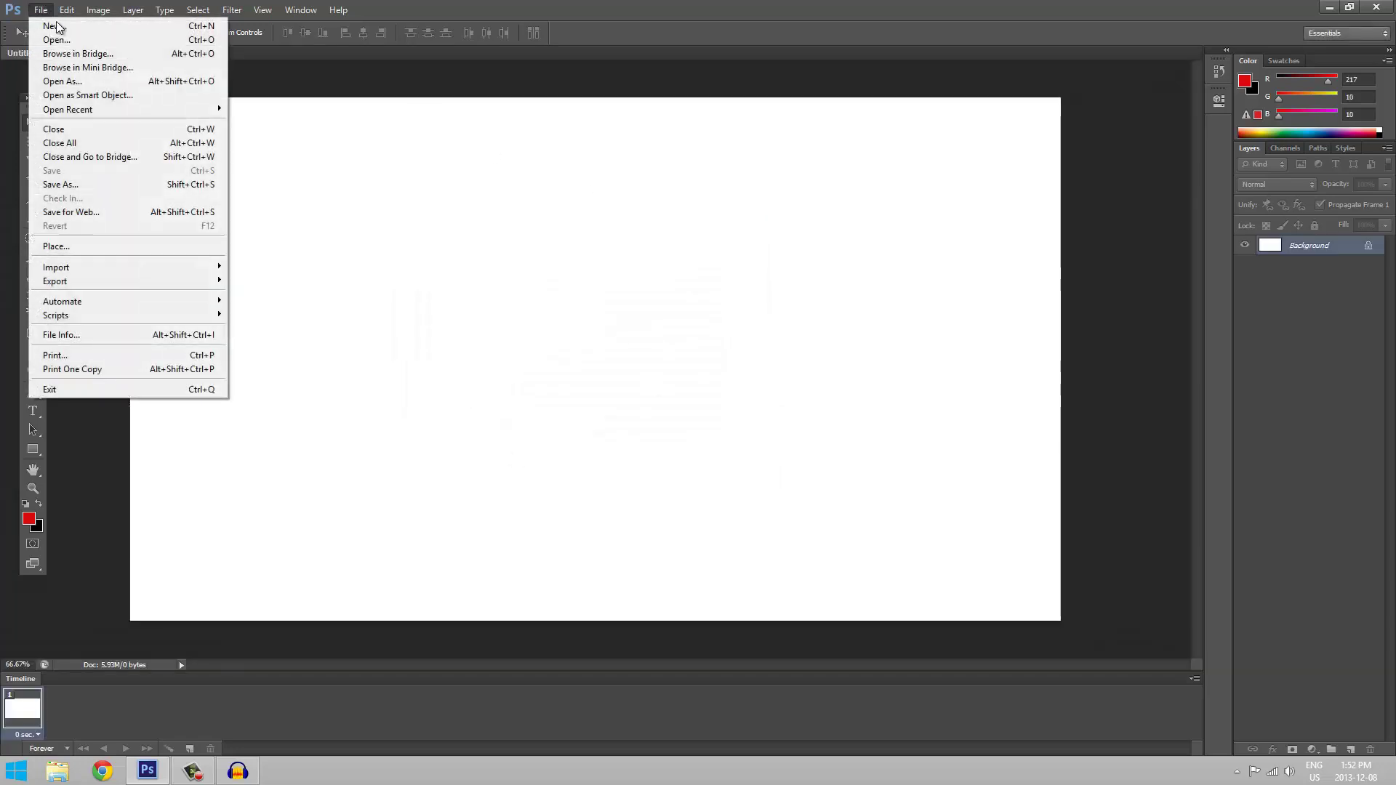
{"action": "left_click", "coordinate": [51, 34]}
{"action": "left_click", "coordinate": [704, 407]}
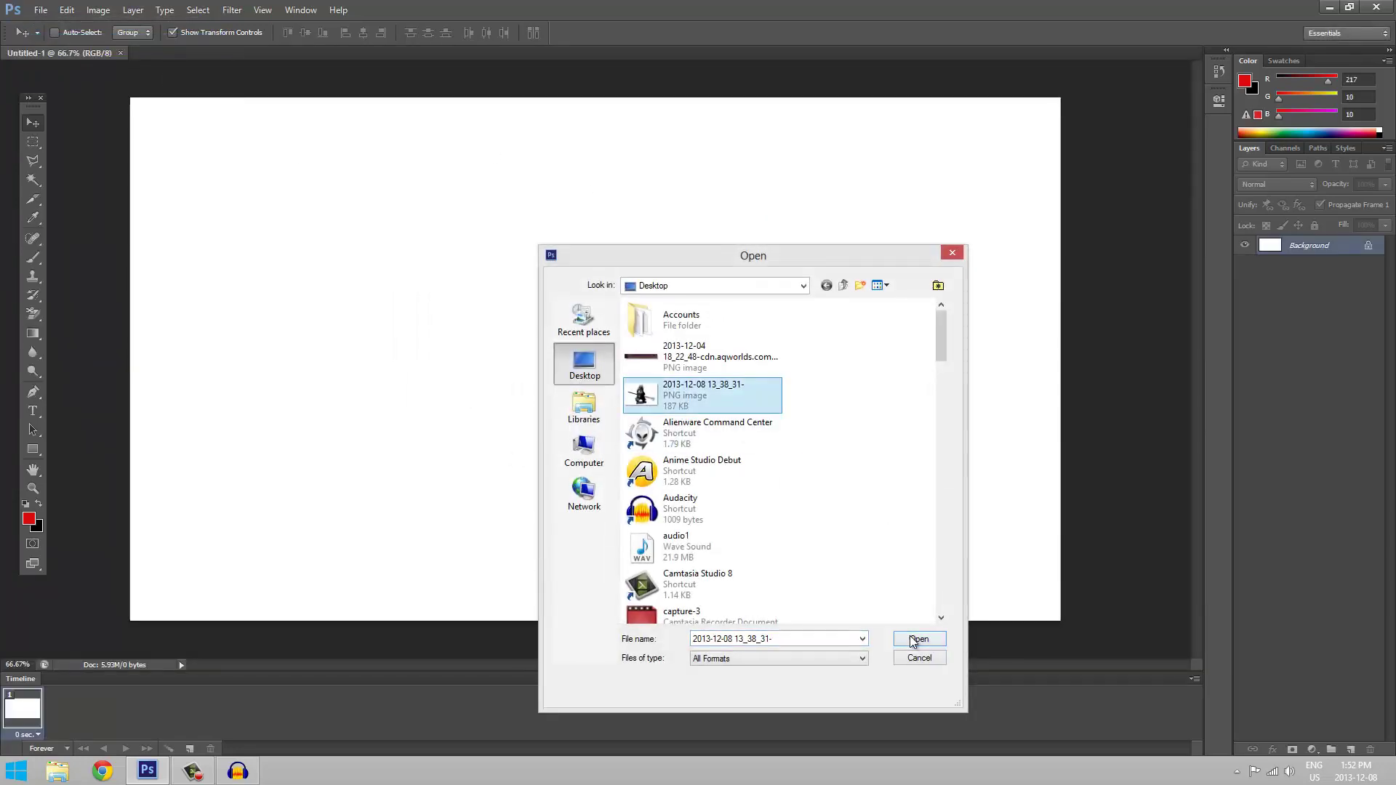
{"action": "double_click", "coordinate": [704, 403]}
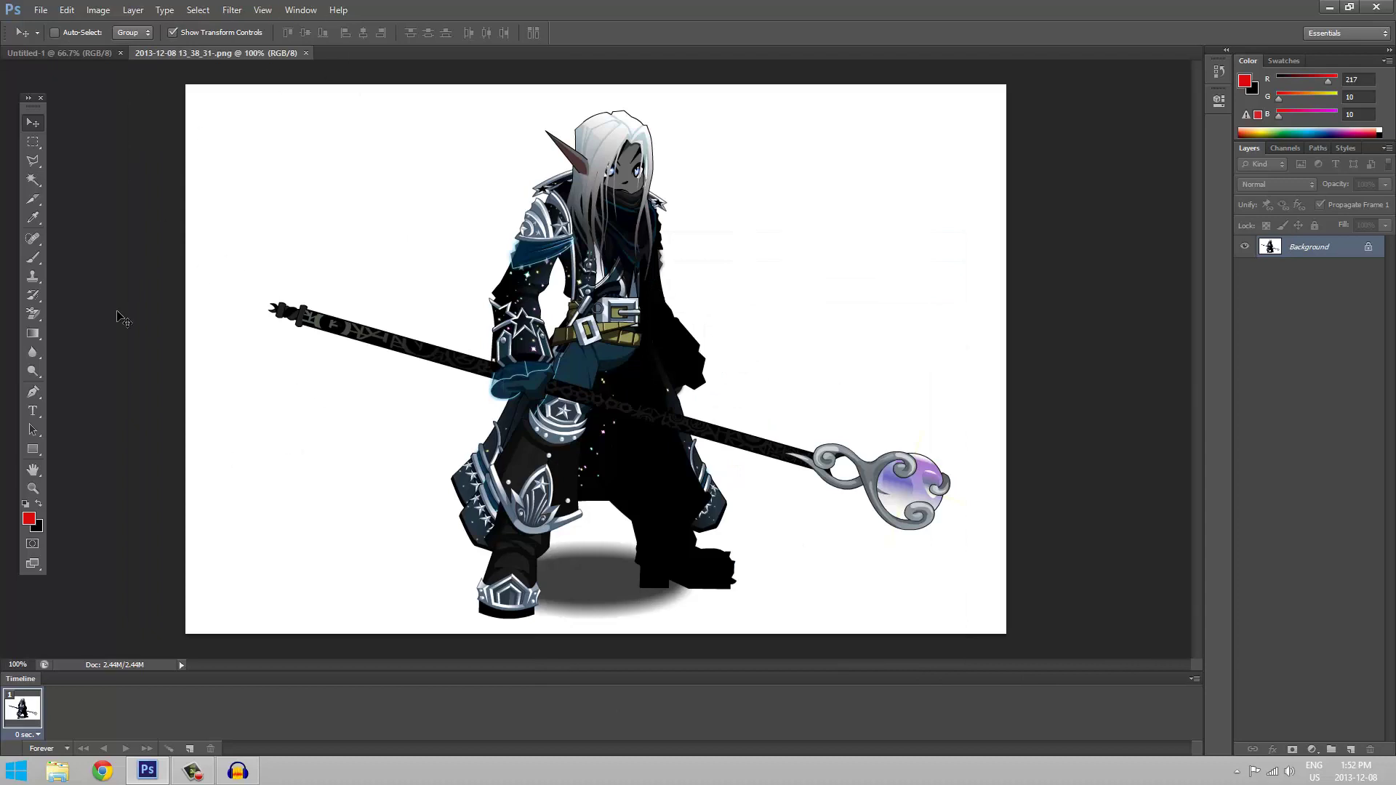
Set the foreground colour to bright green 00ff24.
{"action": "left_click", "coordinate": [29, 521]}
{"action": "left_click", "coordinate": [814, 650]}
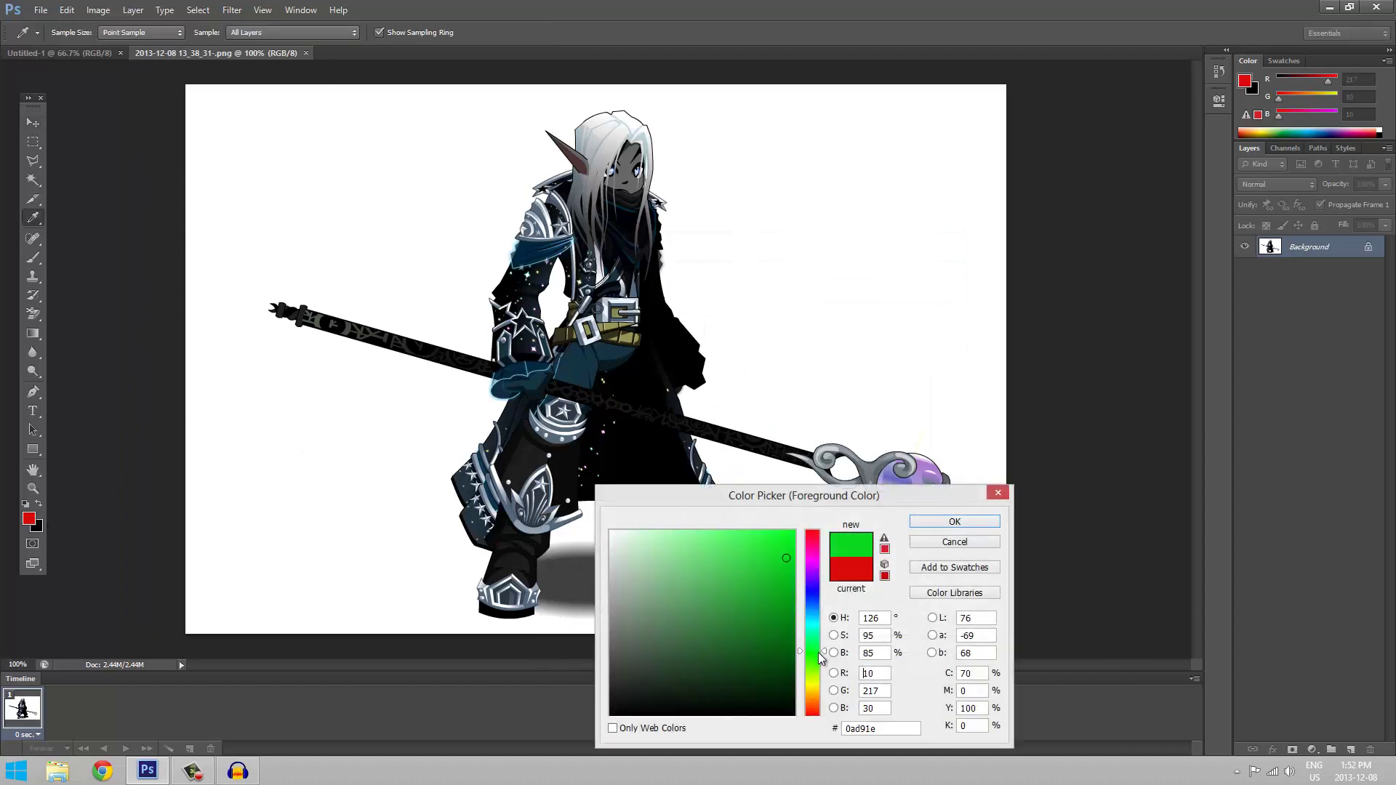
{"action": "left_click_drag", "start_coordinate": [791, 536], "coordinate": [879, 520]}
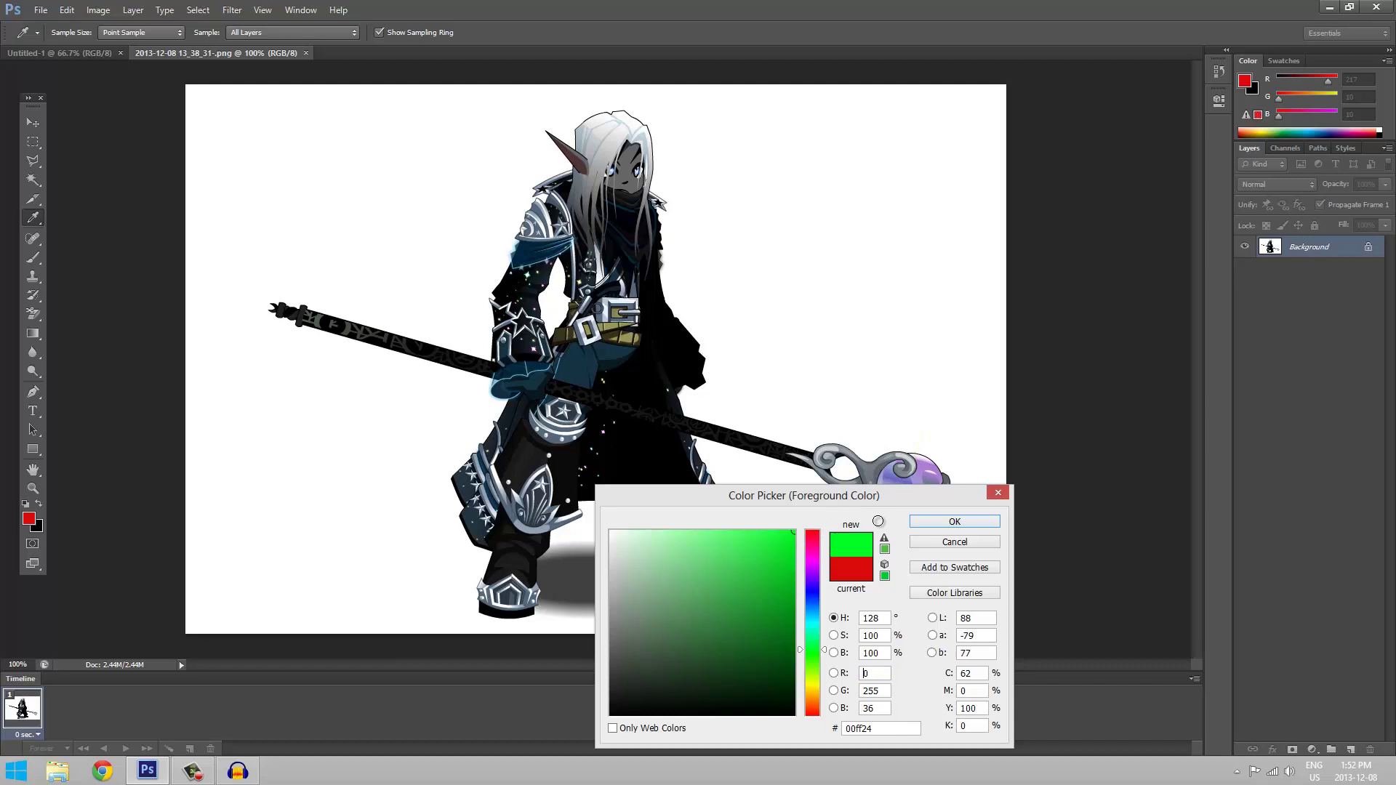
{"action": "left_click", "coordinate": [955, 522]}
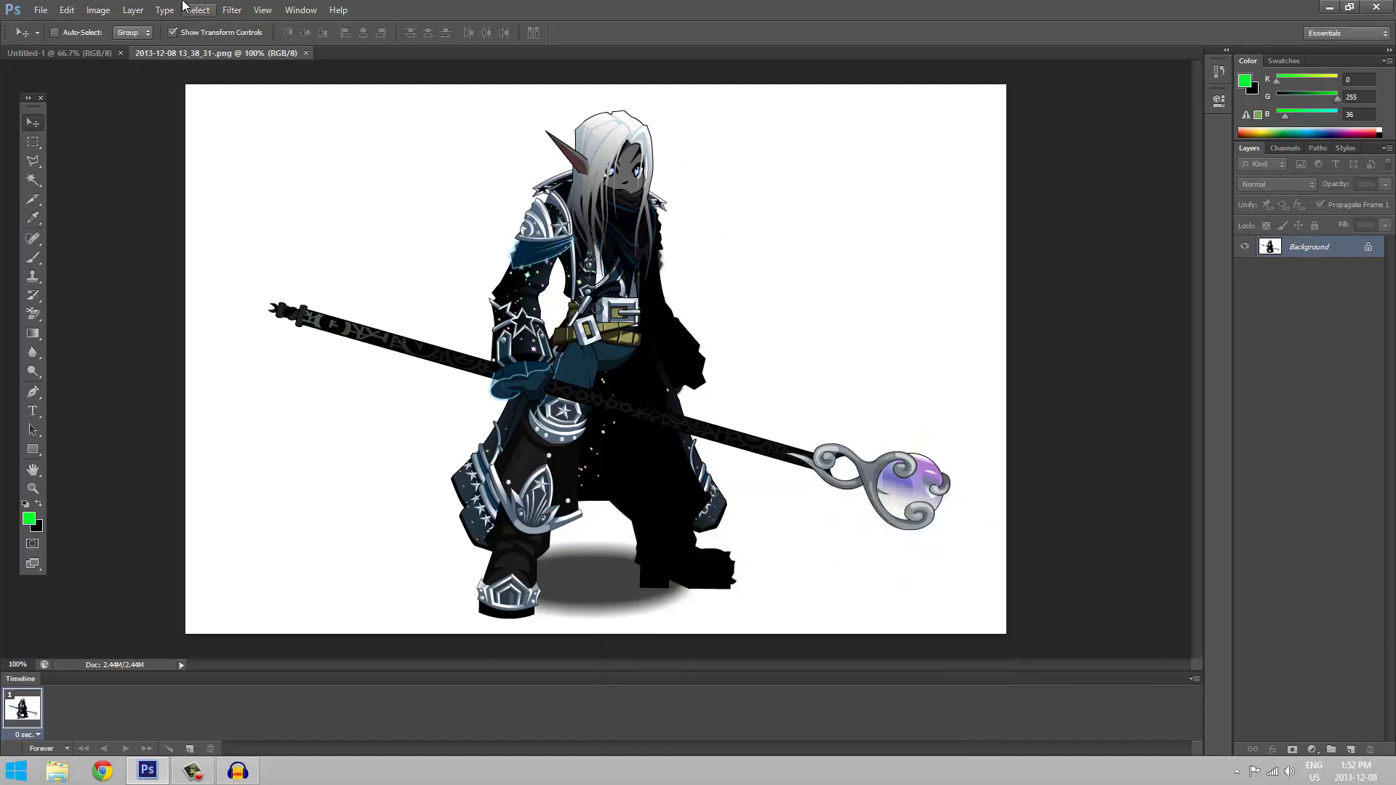
Switch to the Paint Bucket tool from the Gradient tool flyout.
{"action": "left_click", "coordinate": [198, 10]}
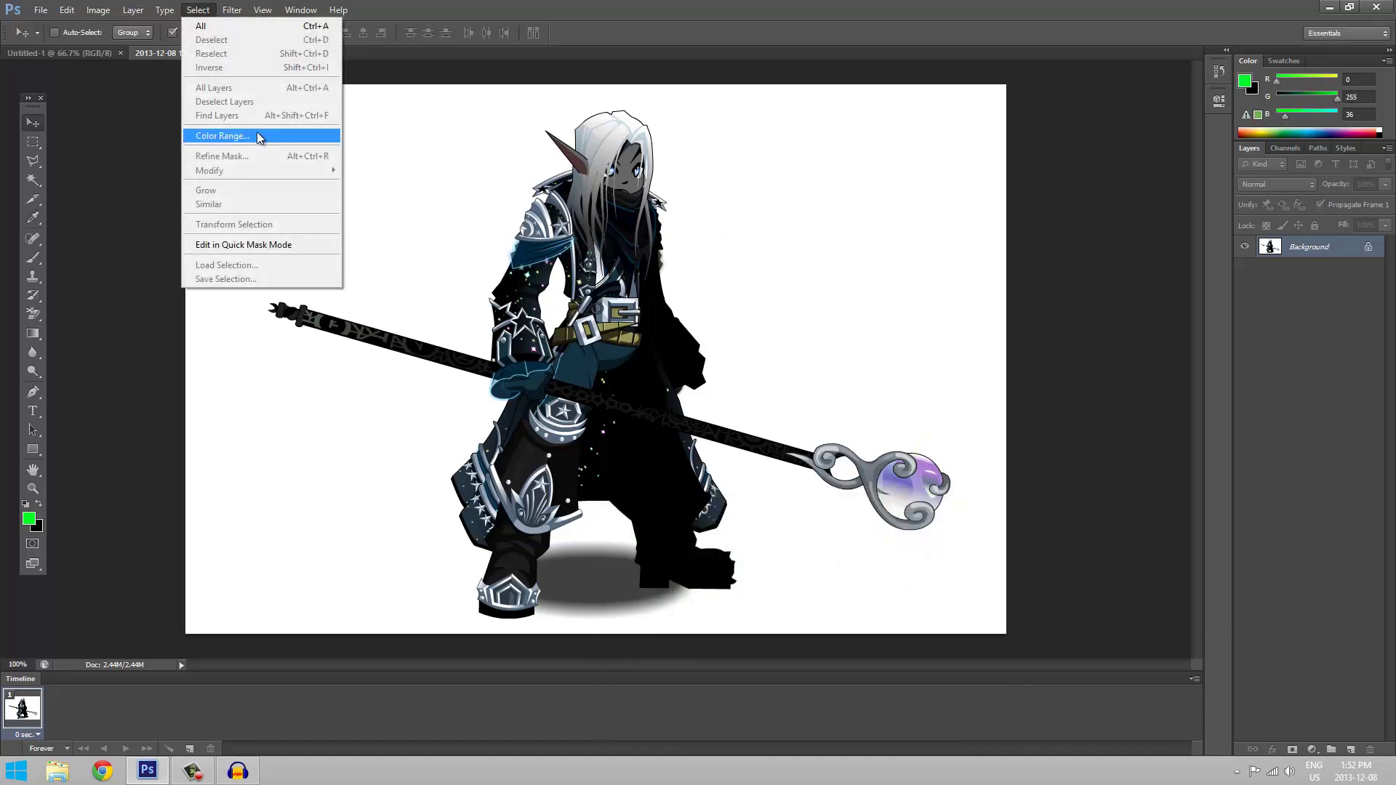
{"action": "left_click", "coordinate": [196, 7]}
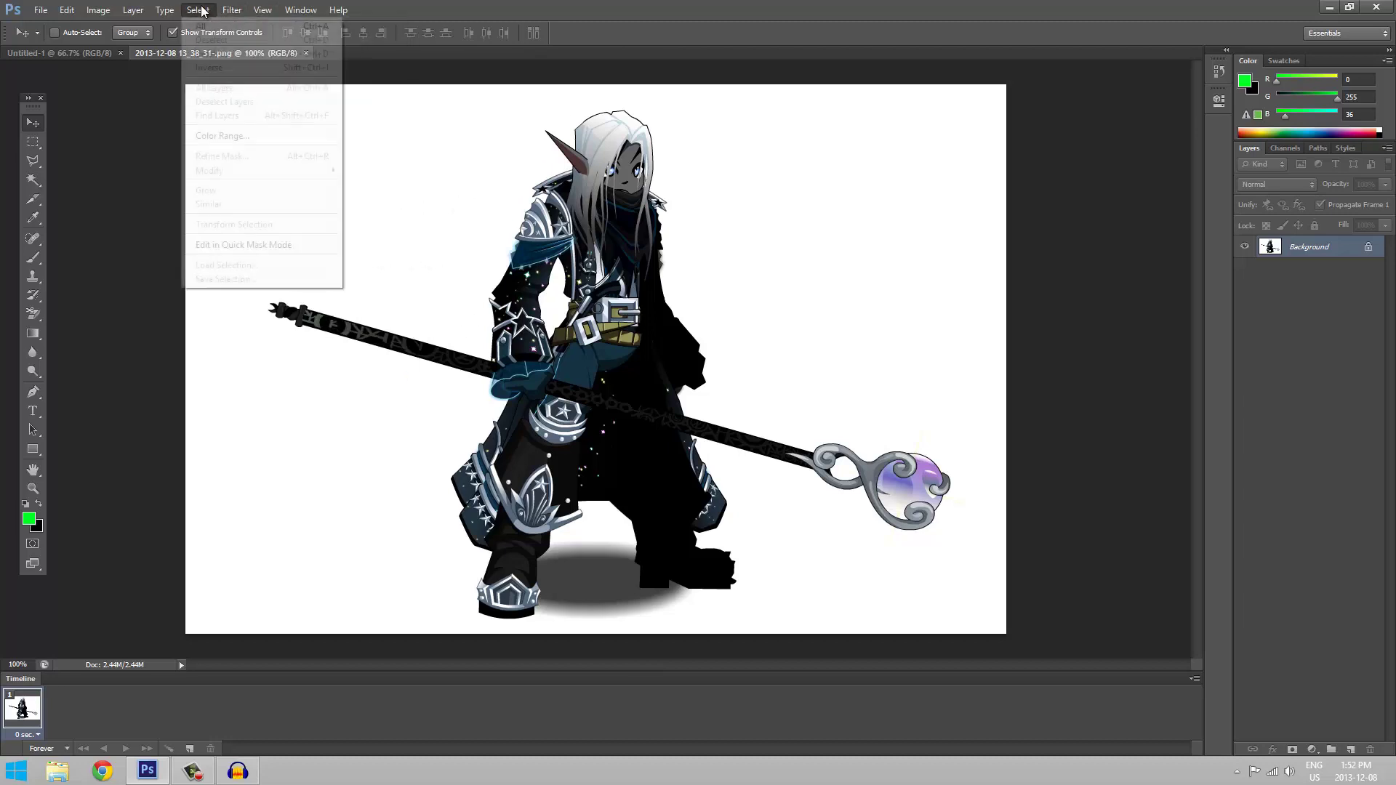
{"action": "left_click", "coordinate": [35, 320]}
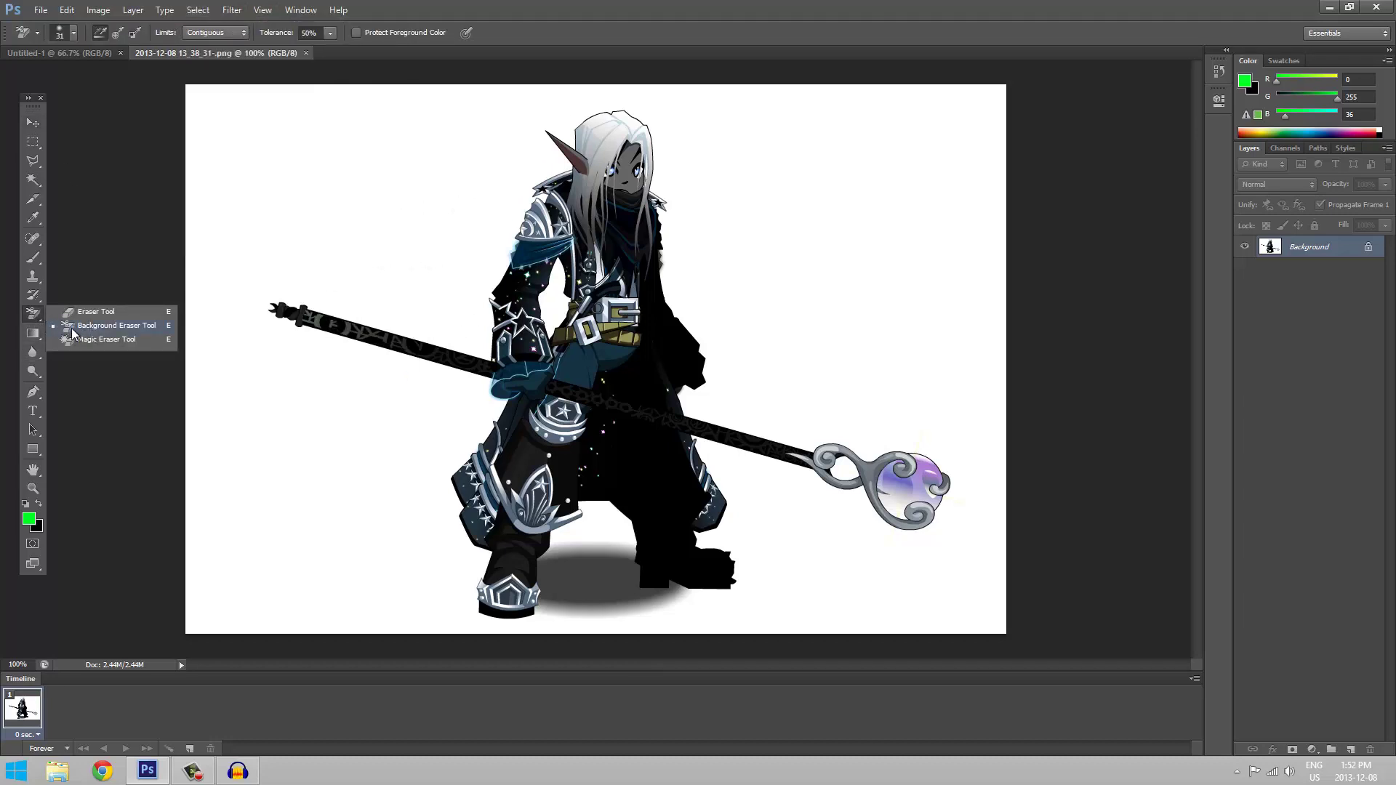
{"action": "left_click", "coordinate": [34, 334]}
{"action": "left_click", "coordinate": [84, 341]}
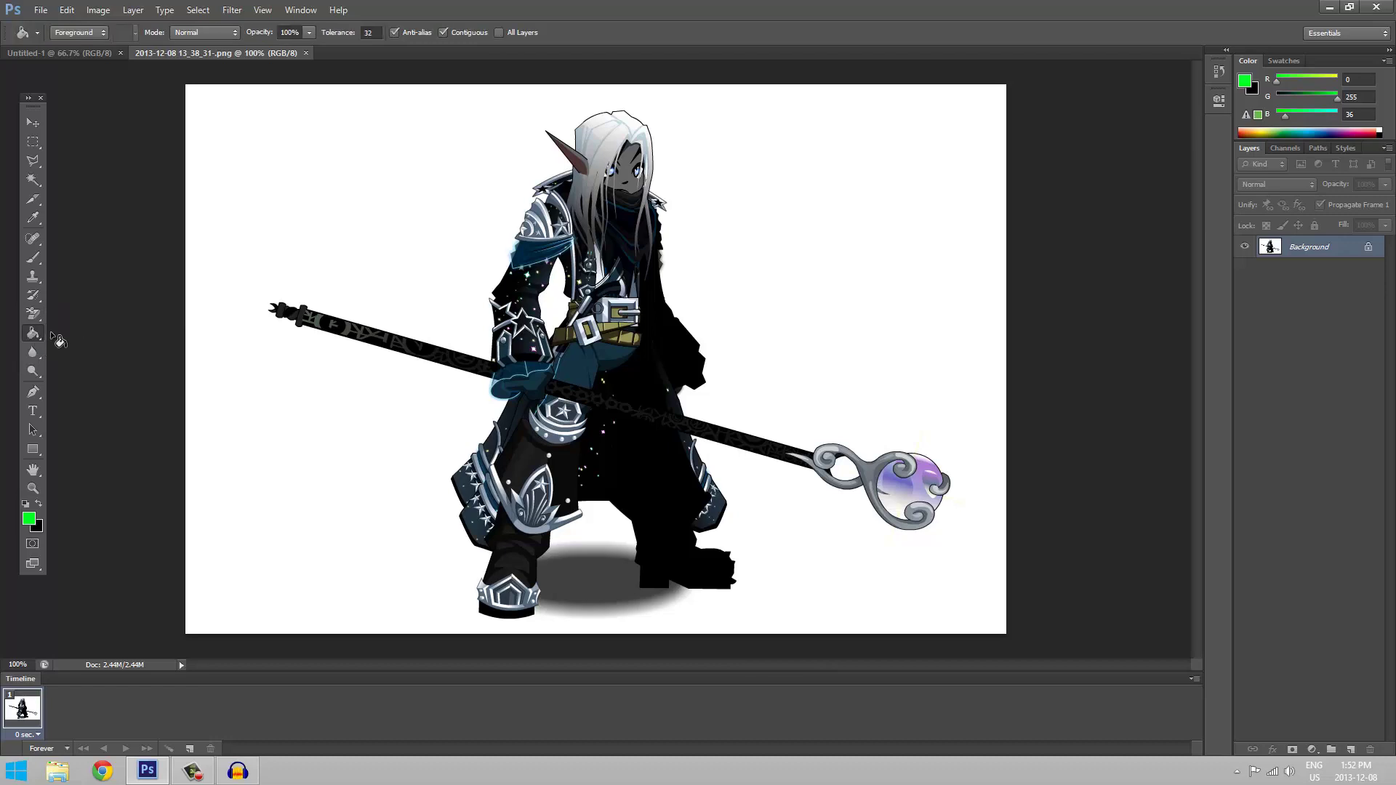
Fill the white background, the gap beside the arm and the area between the legs green.
{"action": "left_click", "coordinate": [360, 258]}
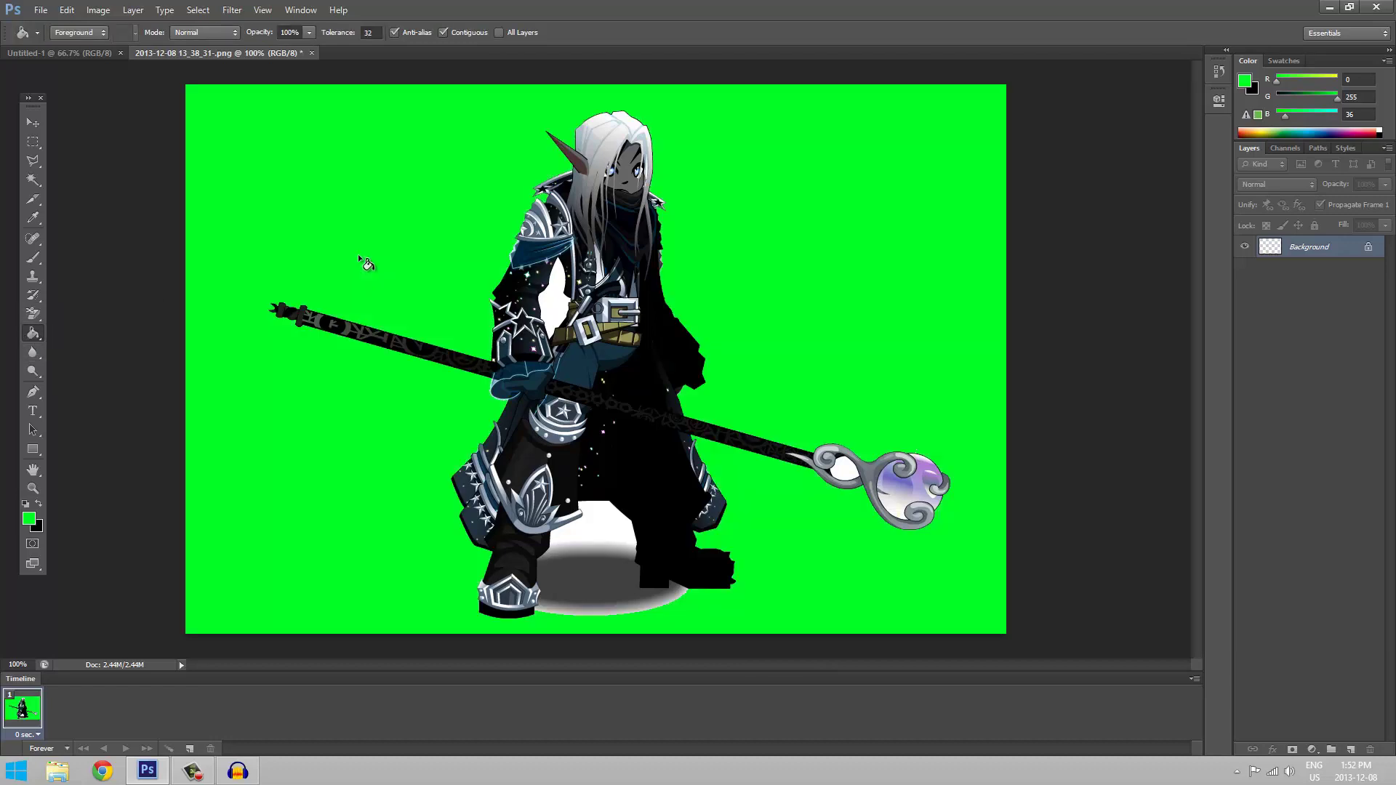
{"action": "left_click", "coordinate": [555, 312]}
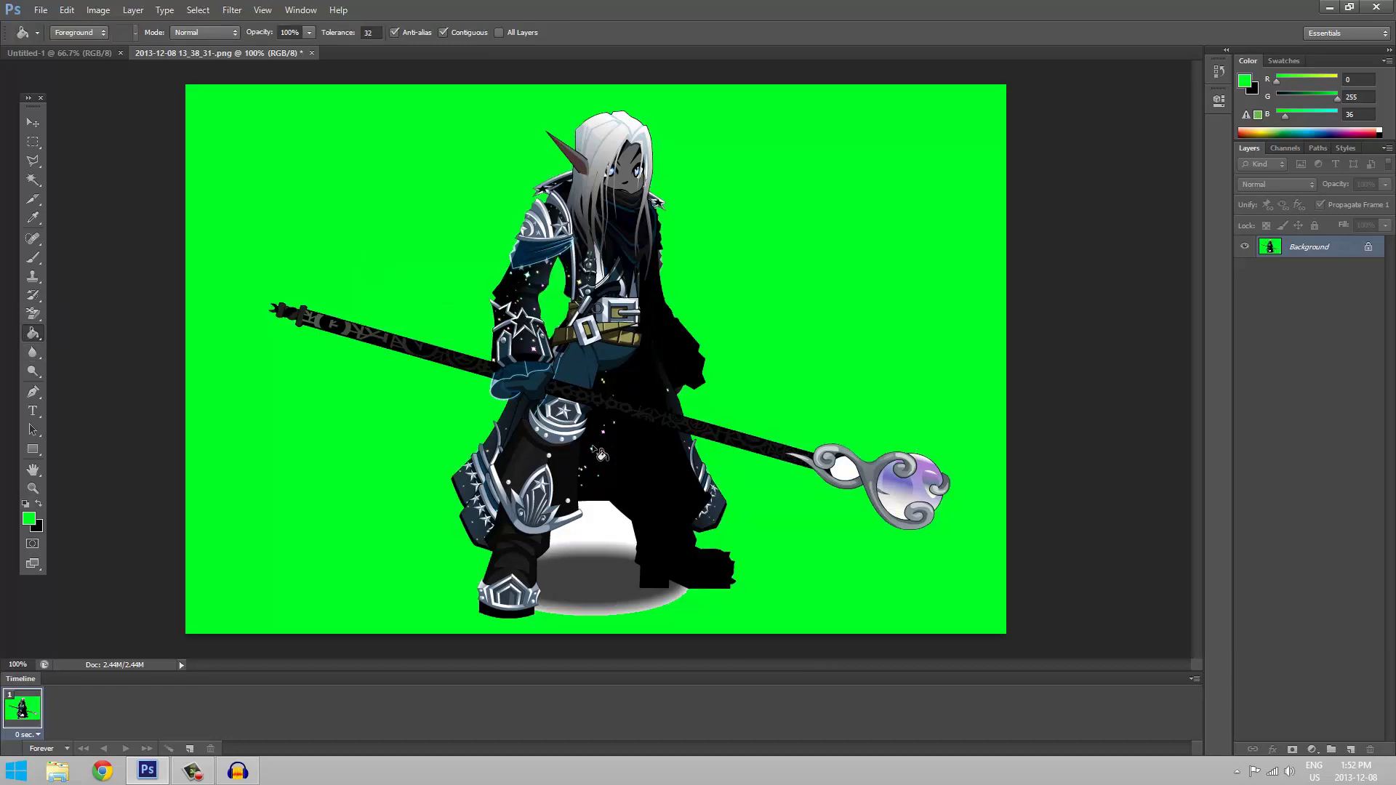
{"action": "left_click", "coordinate": [602, 536]}
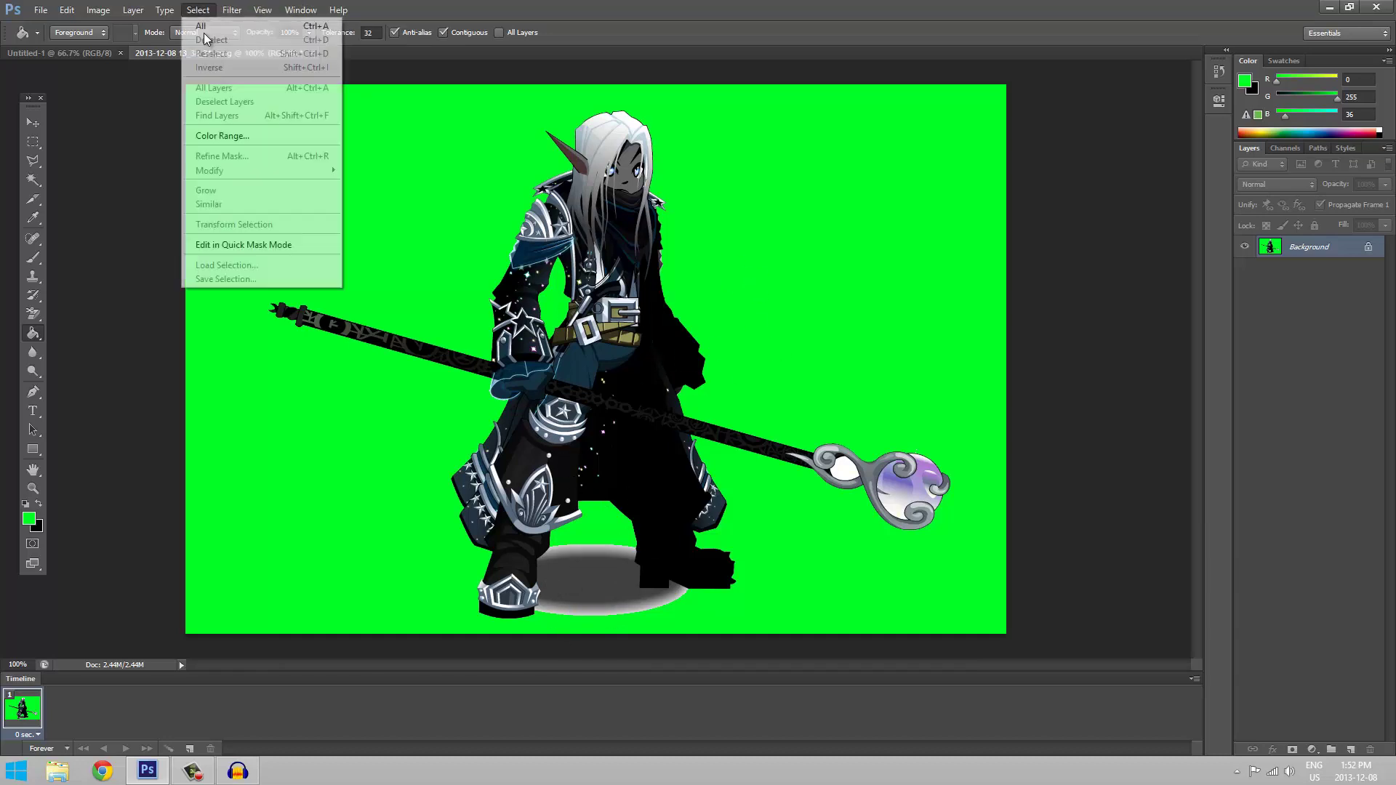
Select the green background with Color Range at Fuzziness 200 using the Selection preview.
{"action": "left_click", "coordinate": [232, 135]}
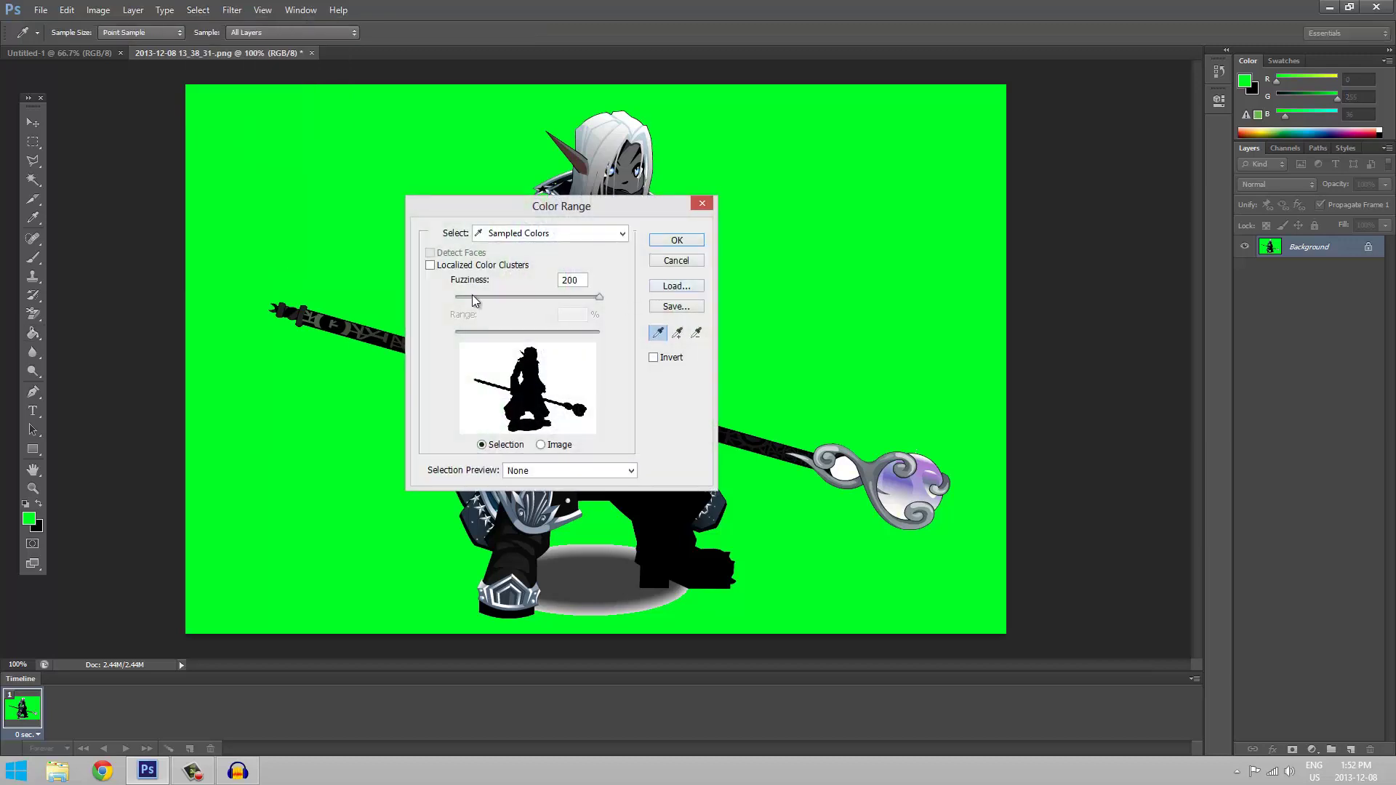
{"action": "left_click_drag", "start_coordinate": [602, 299], "coordinate": [665, 285]}
{"action": "left_click", "coordinate": [542, 445]}
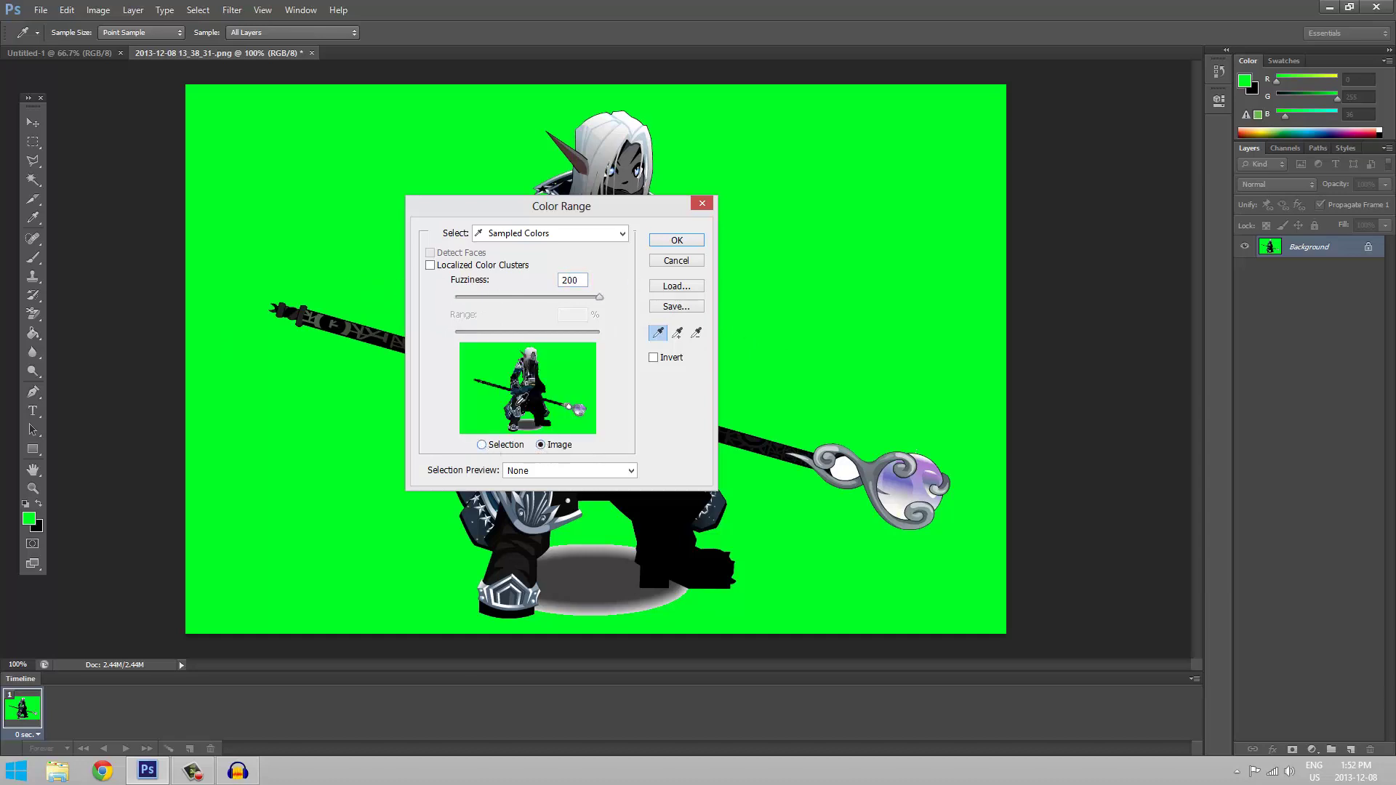
{"action": "key", "text": "Tab"}
{"action": "left_click", "coordinate": [482, 445]}
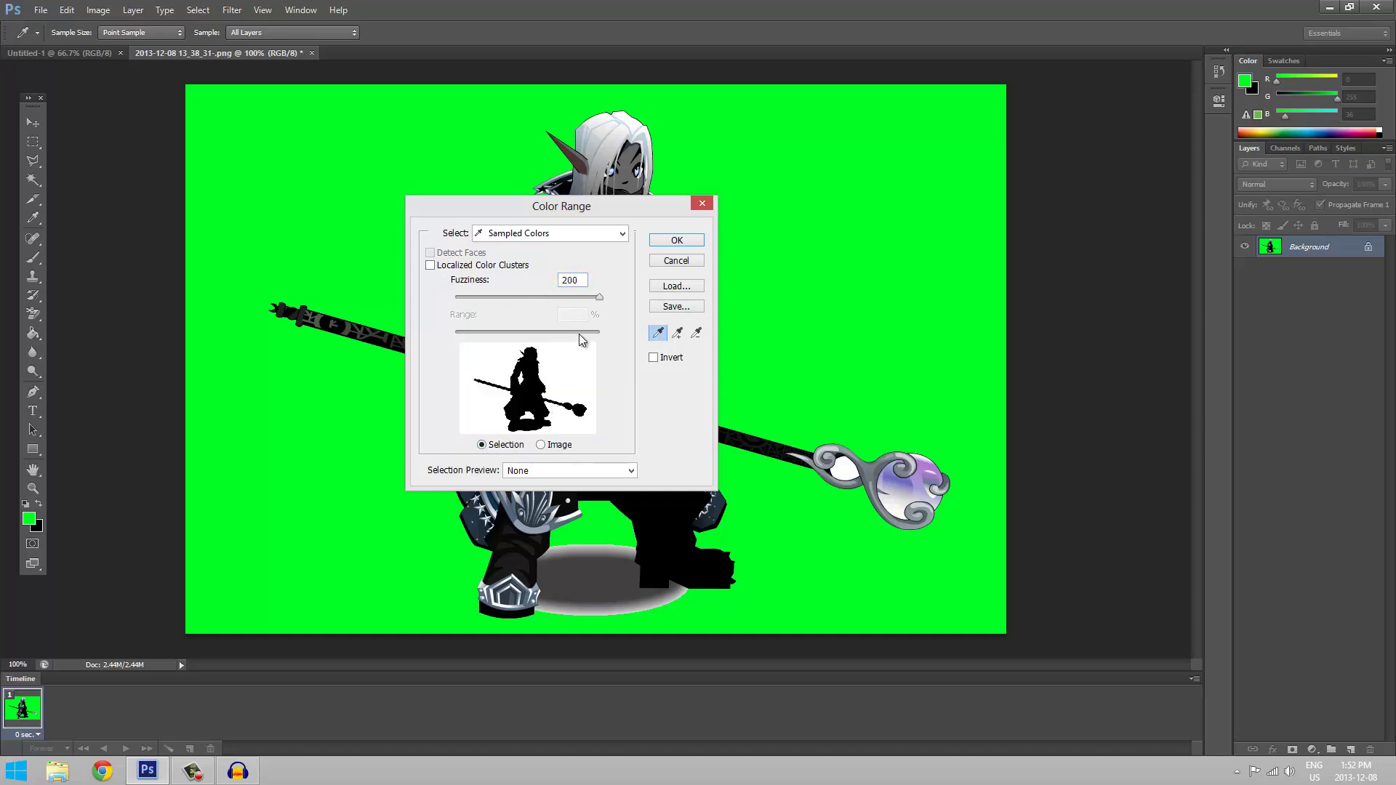
{"action": "left_click", "coordinate": [661, 245]}
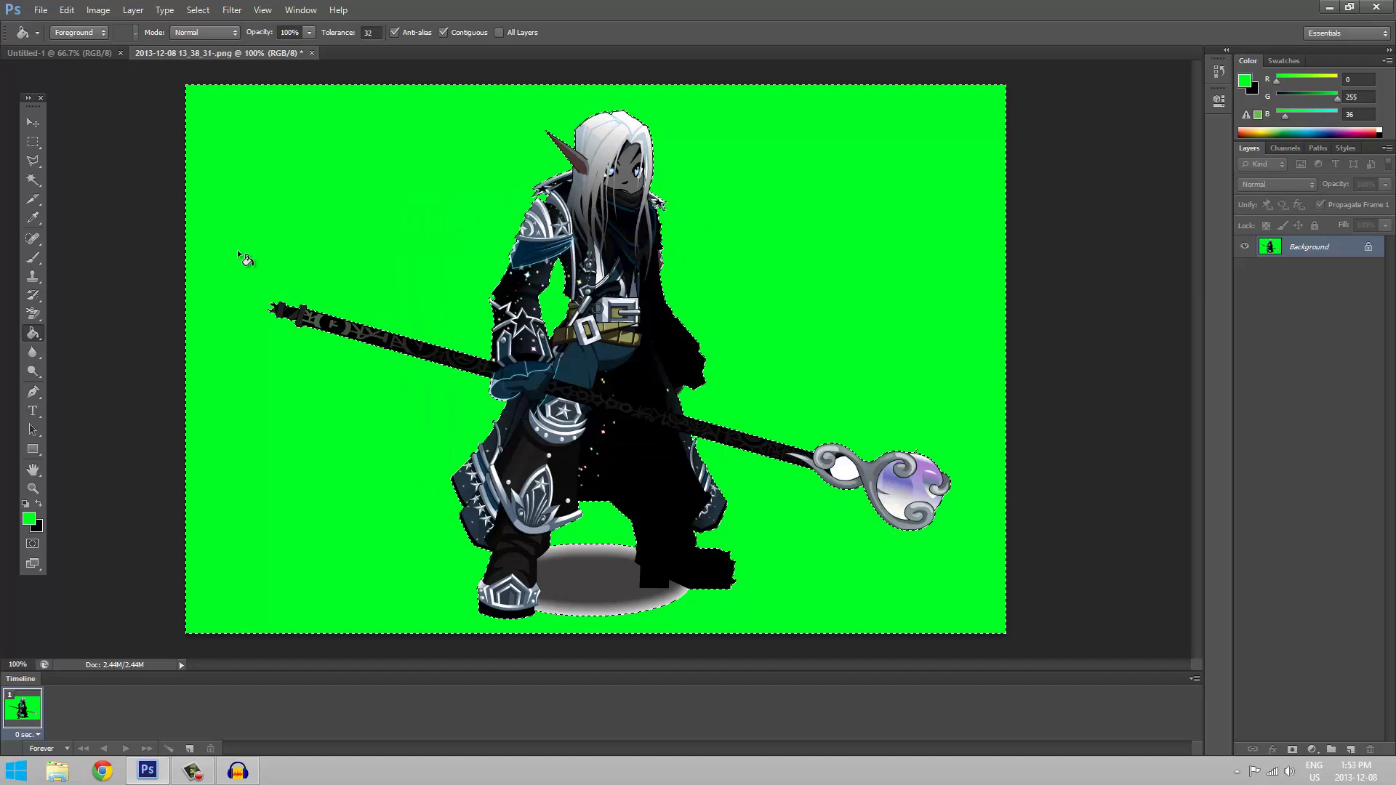
Apply Select > Grow twice to expand the green background selection.
{"action": "left_click", "coordinate": [197, 9]}
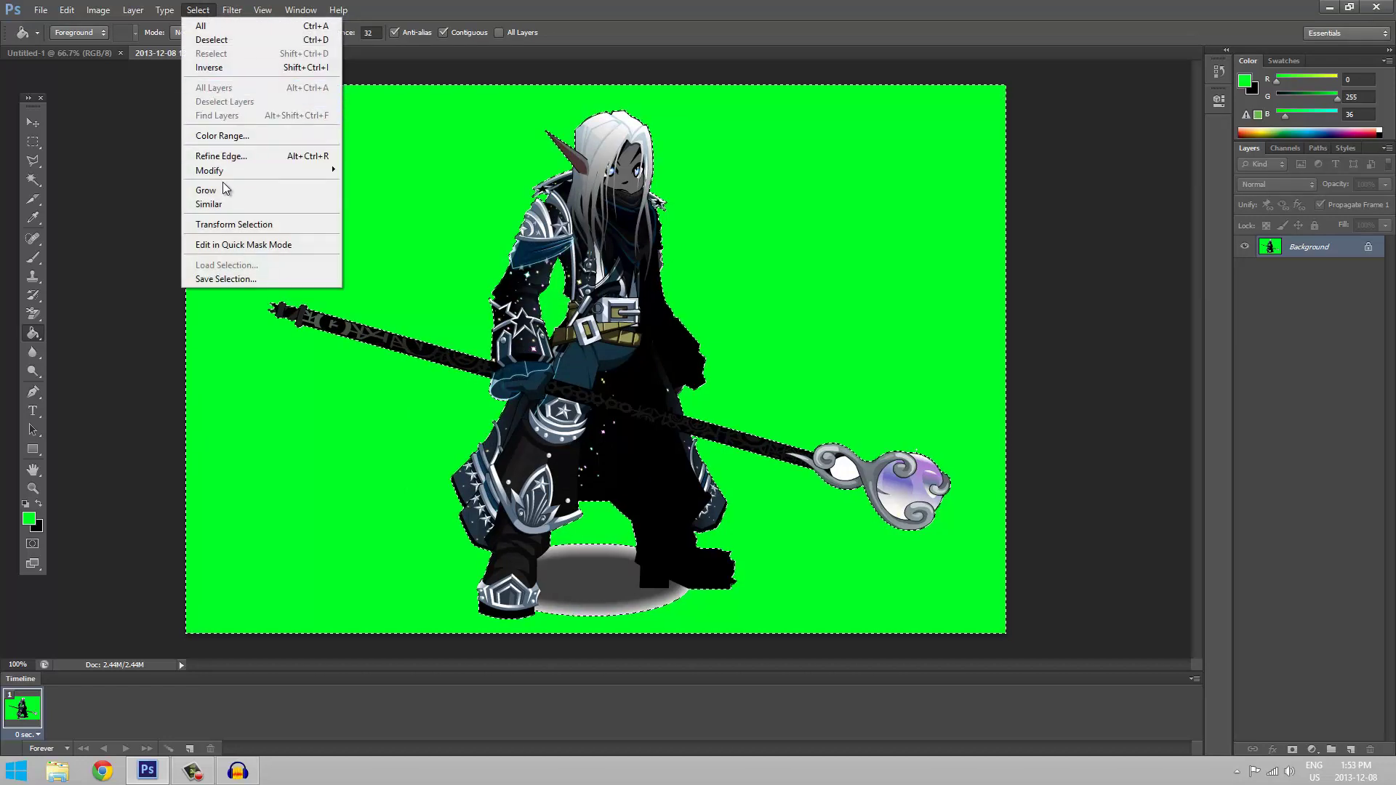
{"action": "left_click", "coordinate": [227, 192]}
{"action": "left_click", "coordinate": [198, 9]}
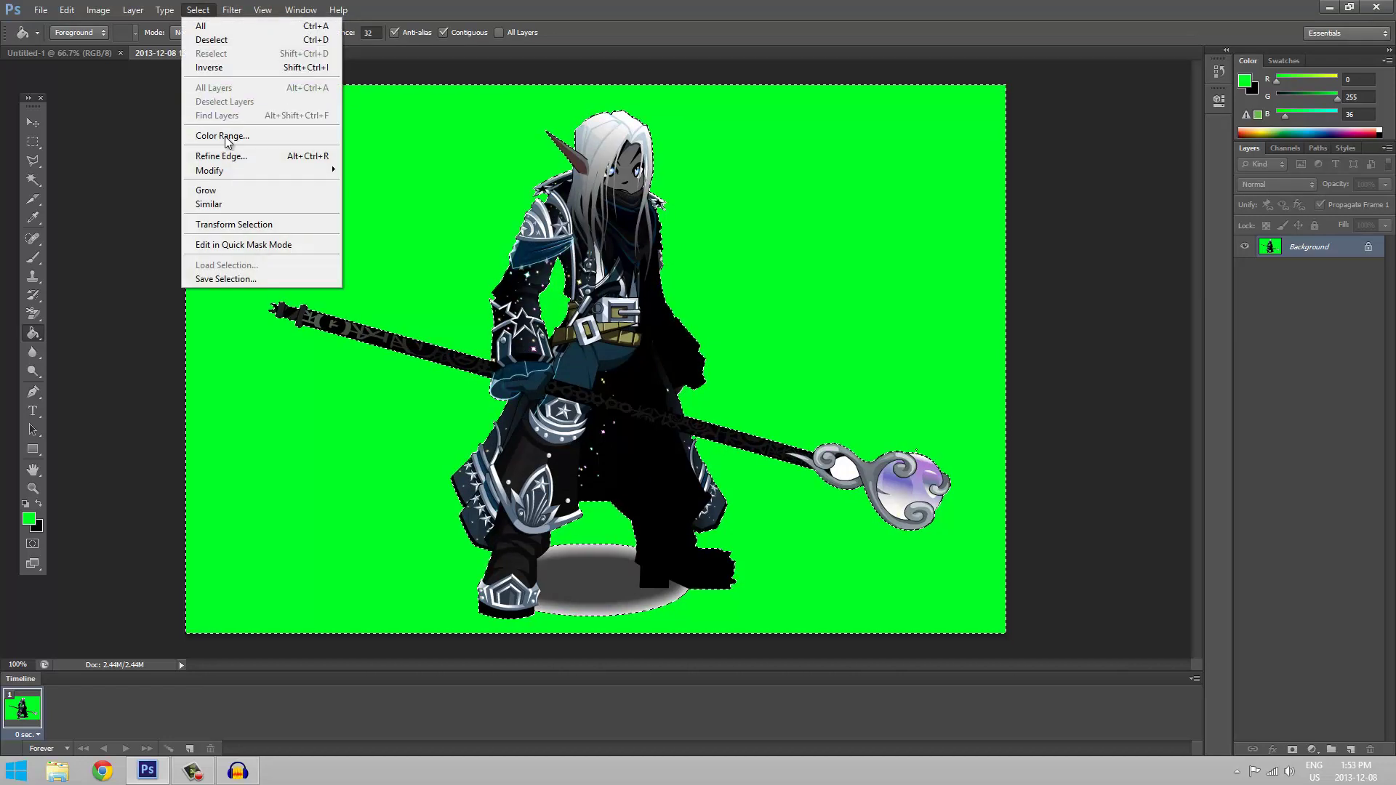
{"action": "left_click", "coordinate": [234, 187]}
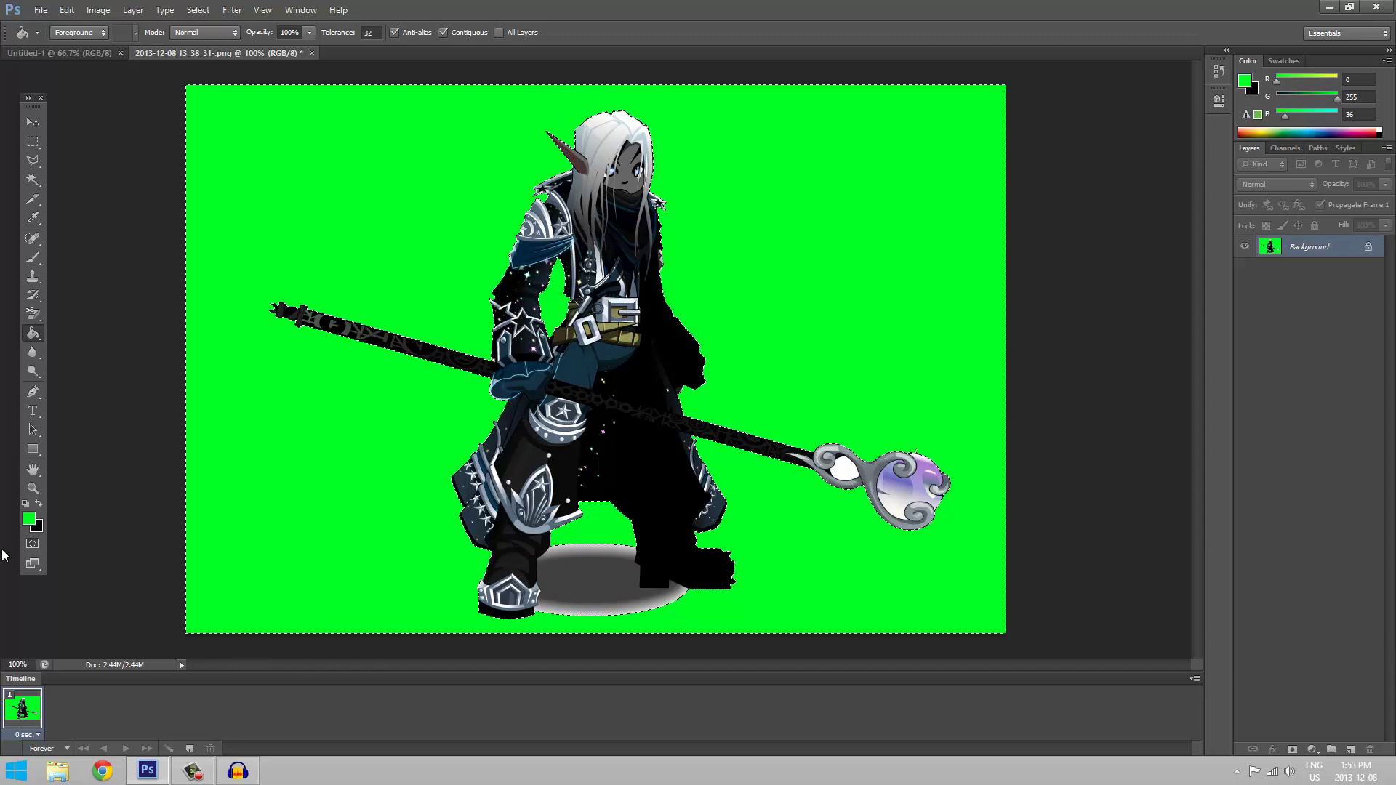
Deselect, then reselect the green background through Color Range at Fuzziness 200.
{"action": "left_click", "coordinate": [198, 10]}
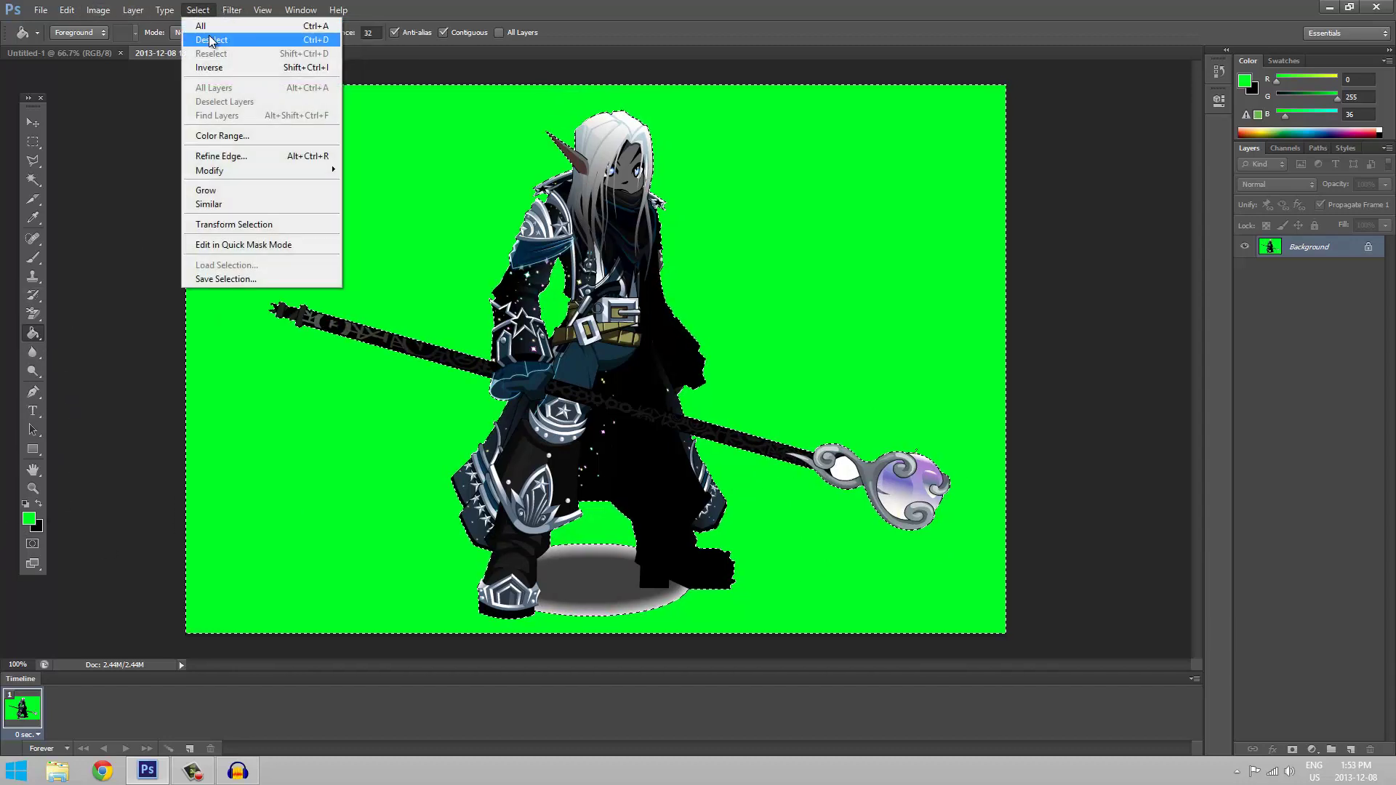
{"action": "left_click", "coordinate": [210, 42]}
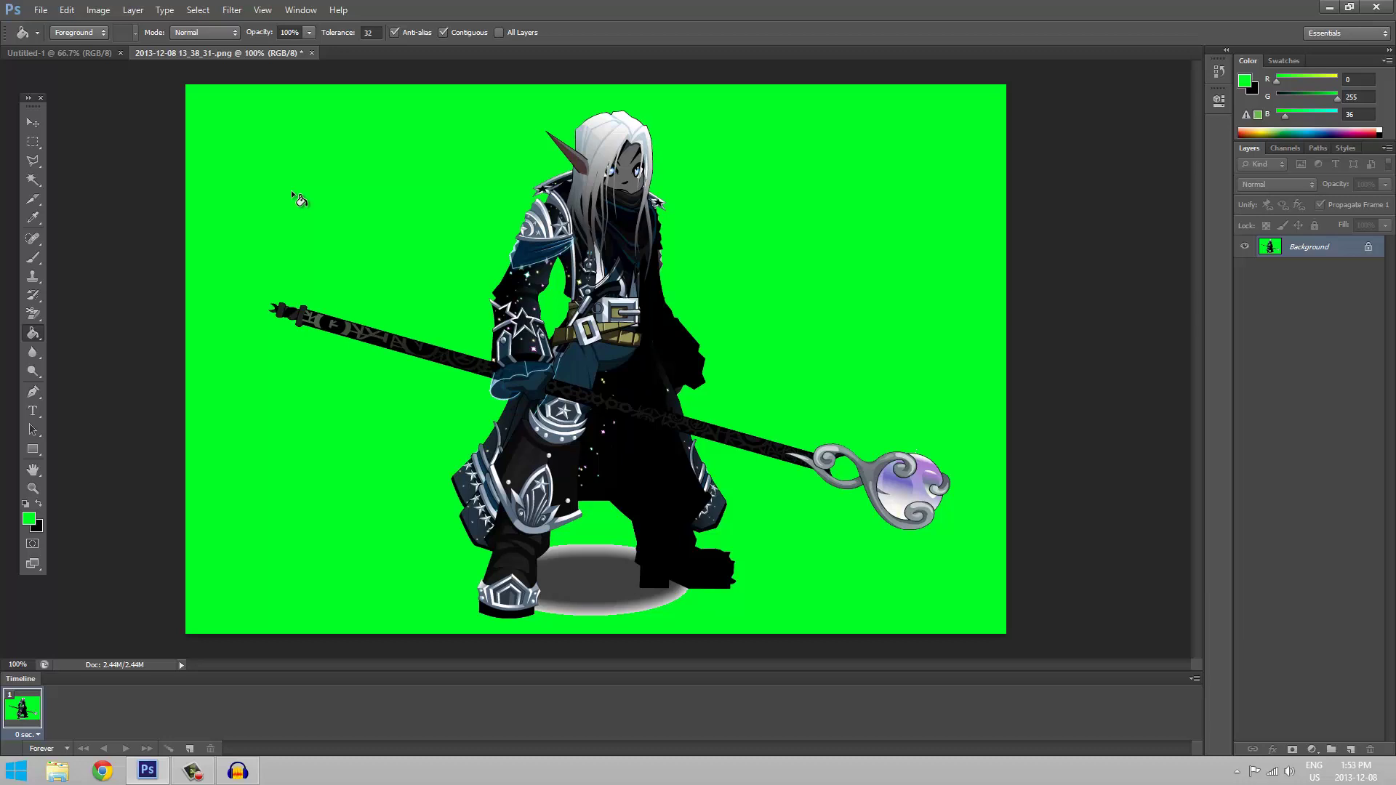
{"action": "left_click", "coordinate": [198, 10]}
{"action": "left_click", "coordinate": [221, 138]}
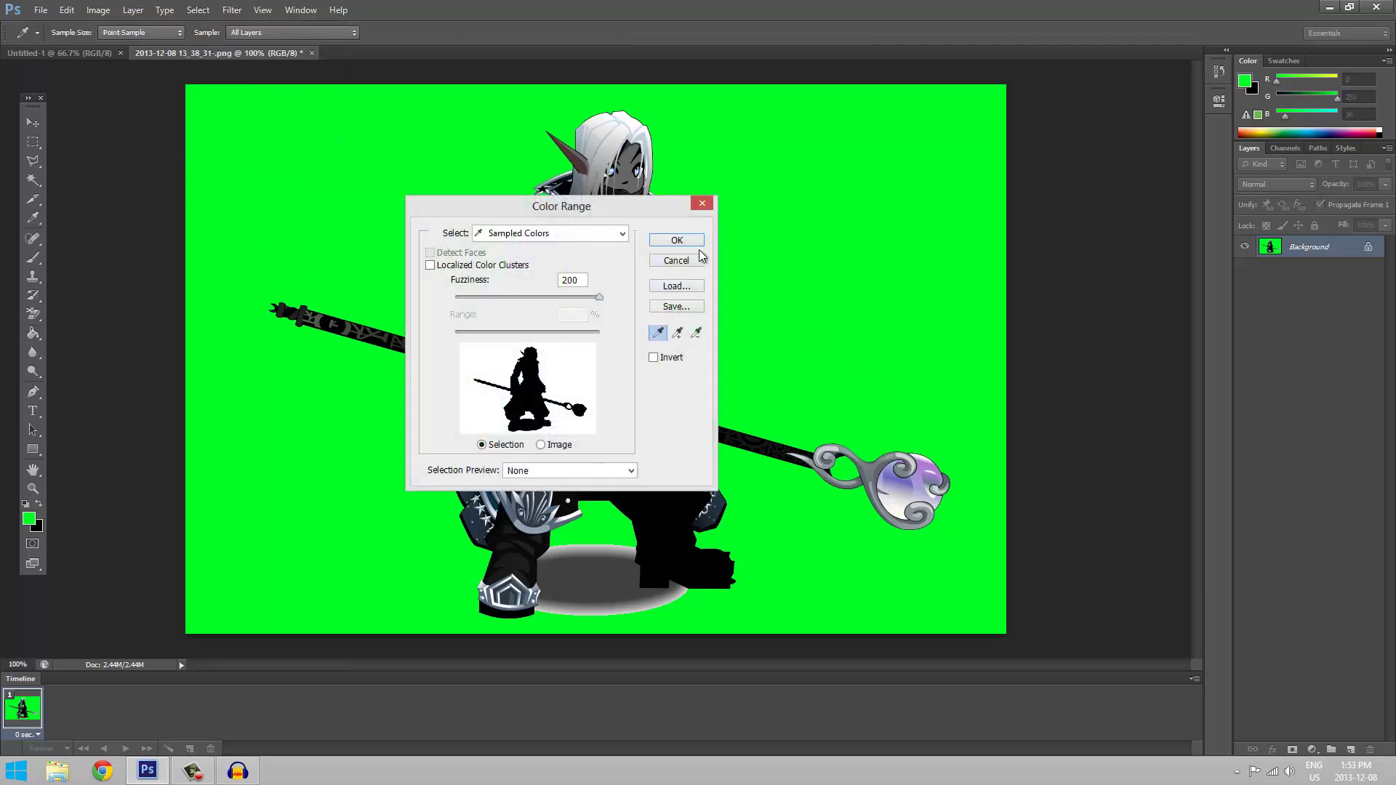
{"action": "left_click", "coordinate": [677, 240]}
{"action": "left_click", "coordinate": [198, 10]}
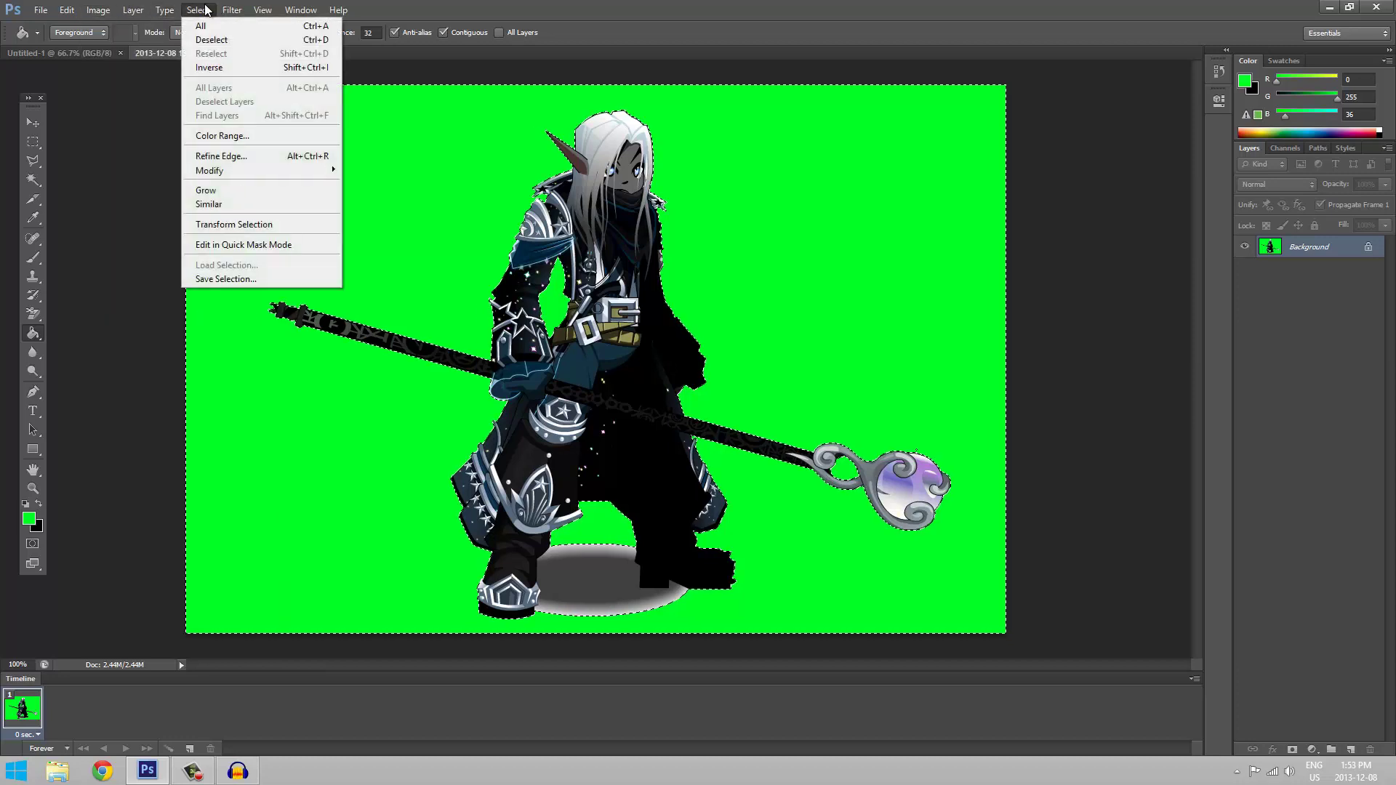
Grow the green background selection, inspect its edges at 800% zoom, then return to 100%.
{"action": "left_click", "coordinate": [233, 190]}
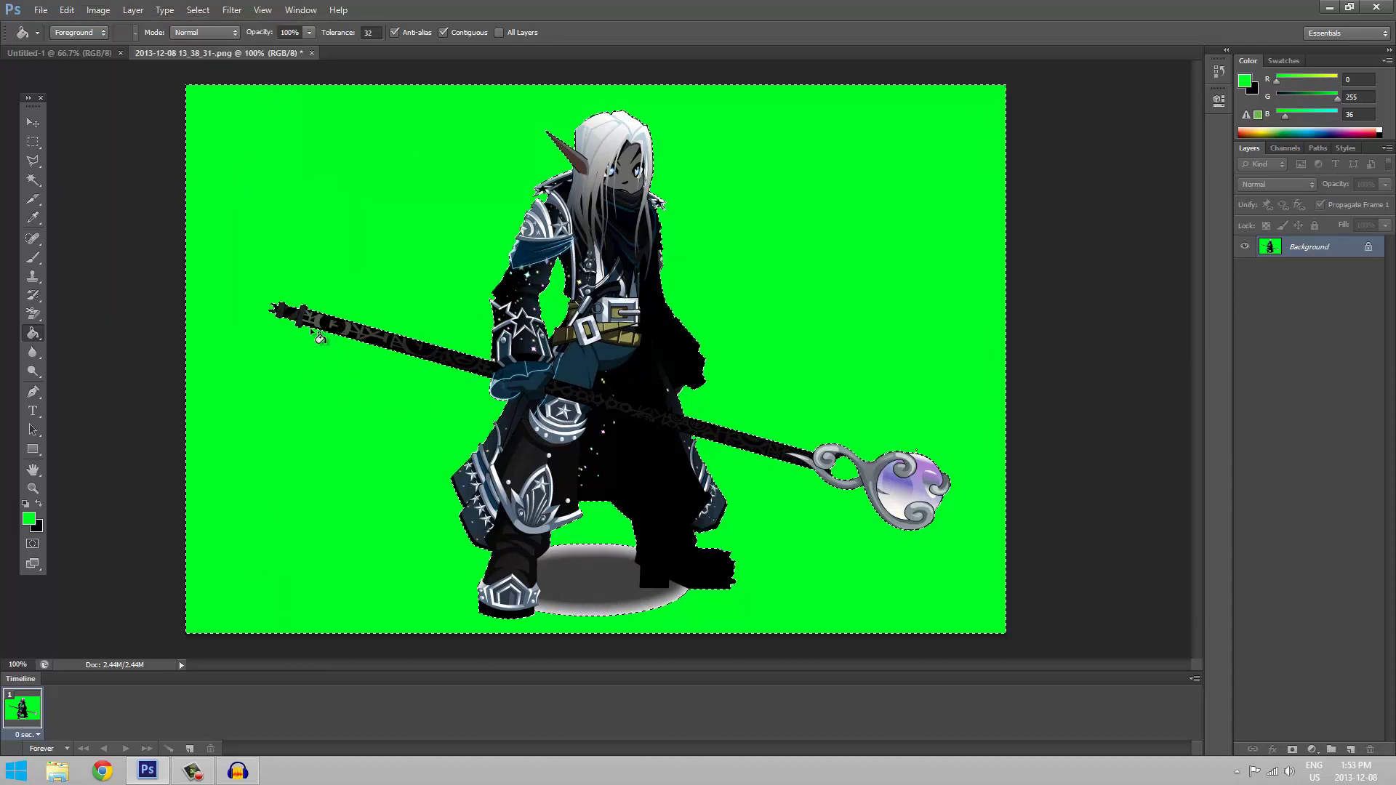
{"action": "left_click", "coordinate": [6, 664]}
{"action": "type", "text": "800"}
{"action": "key", "text": "Return"}
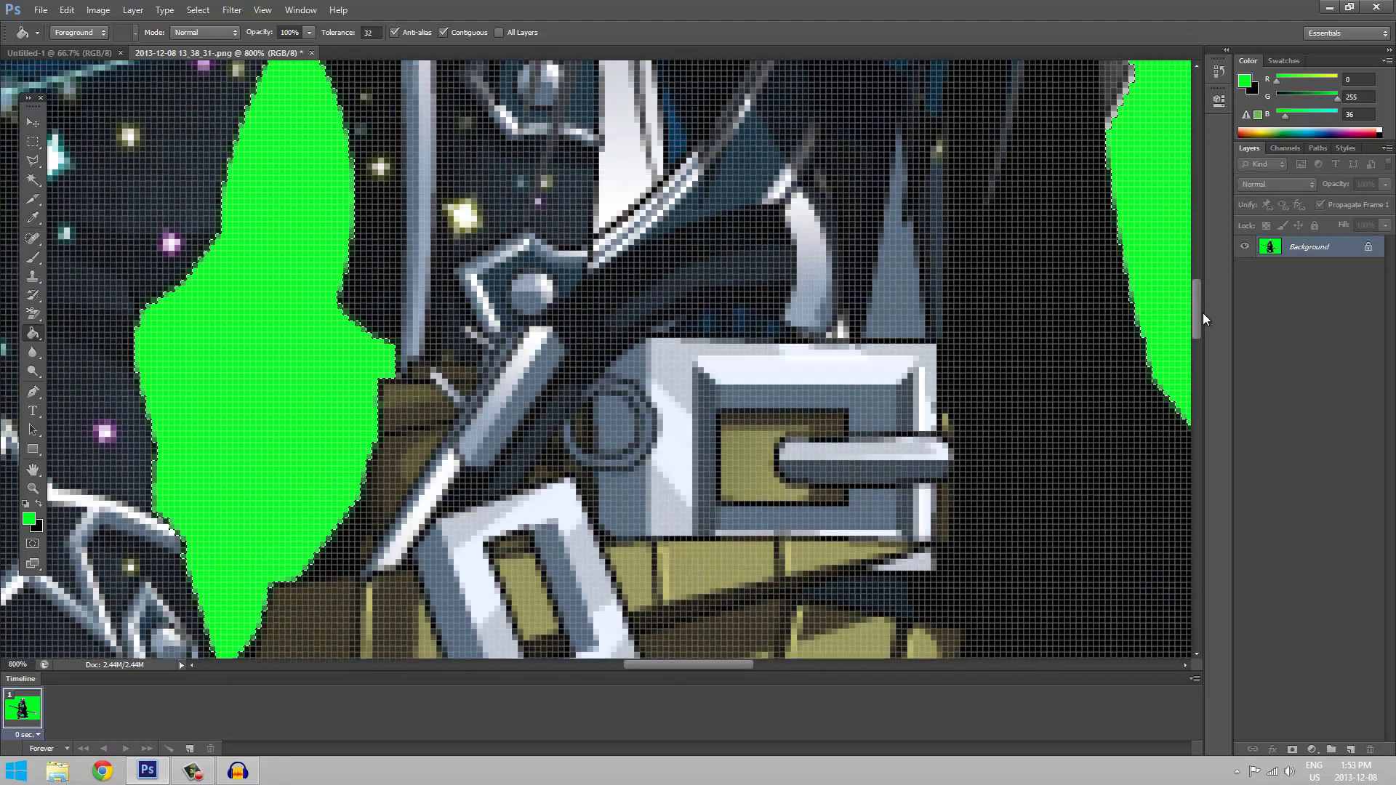
{"action": "left_click_drag", "start_coordinate": [1203, 312], "coordinate": [1199, 296]}
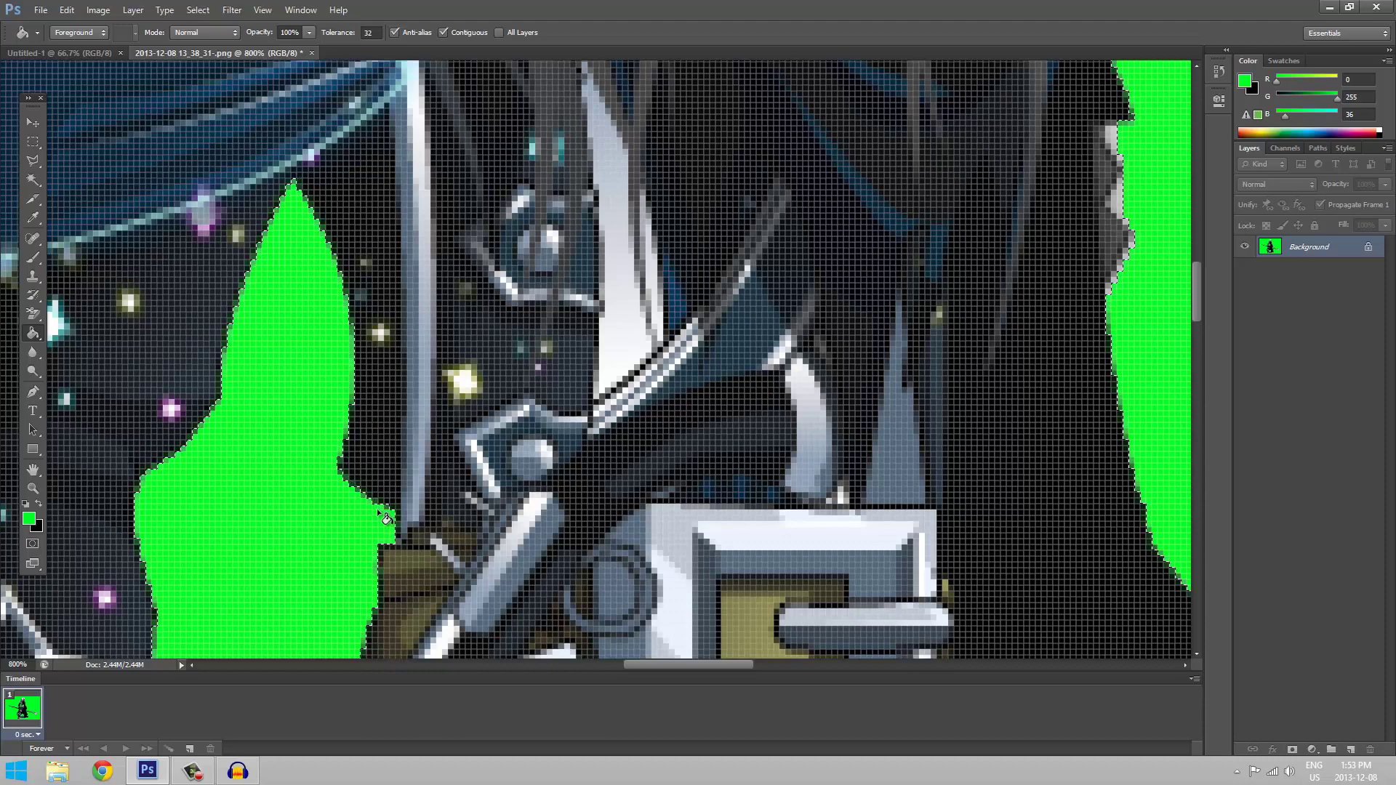
{"action": "left_click_drag", "start_coordinate": [1194, 308], "coordinate": [1197, 234]}
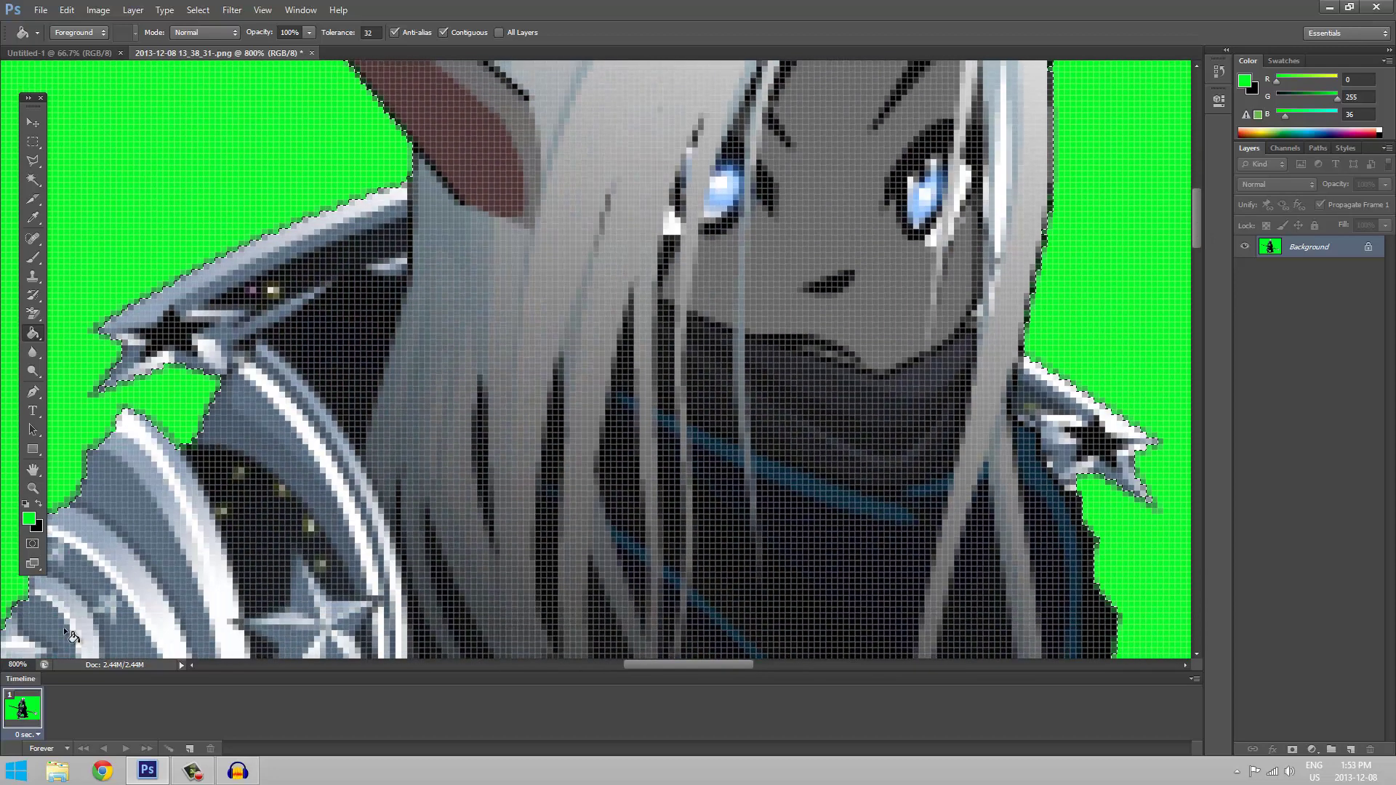
{"action": "left_click", "coordinate": [4, 665]}
{"action": "type", "text": "100"}
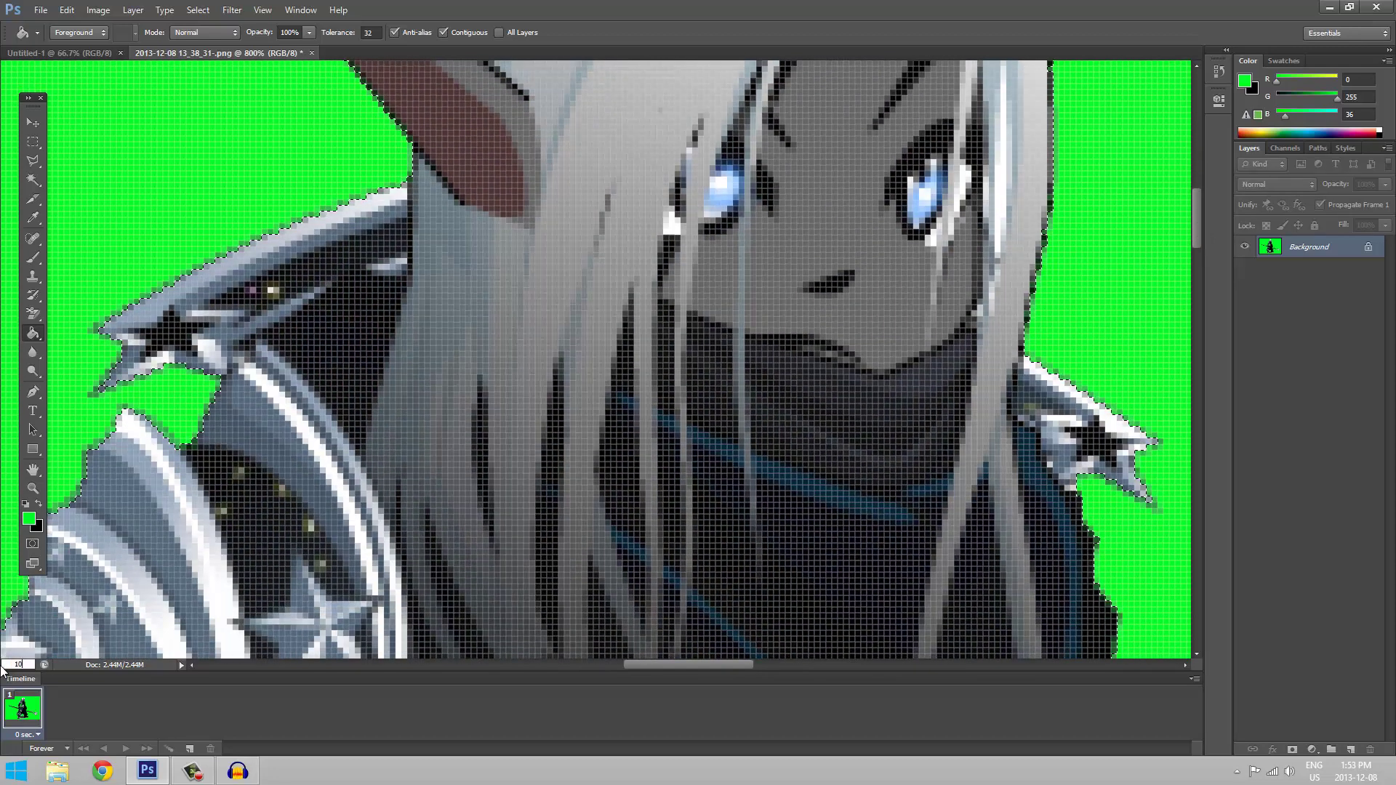
{"action": "key", "text": "Return"}
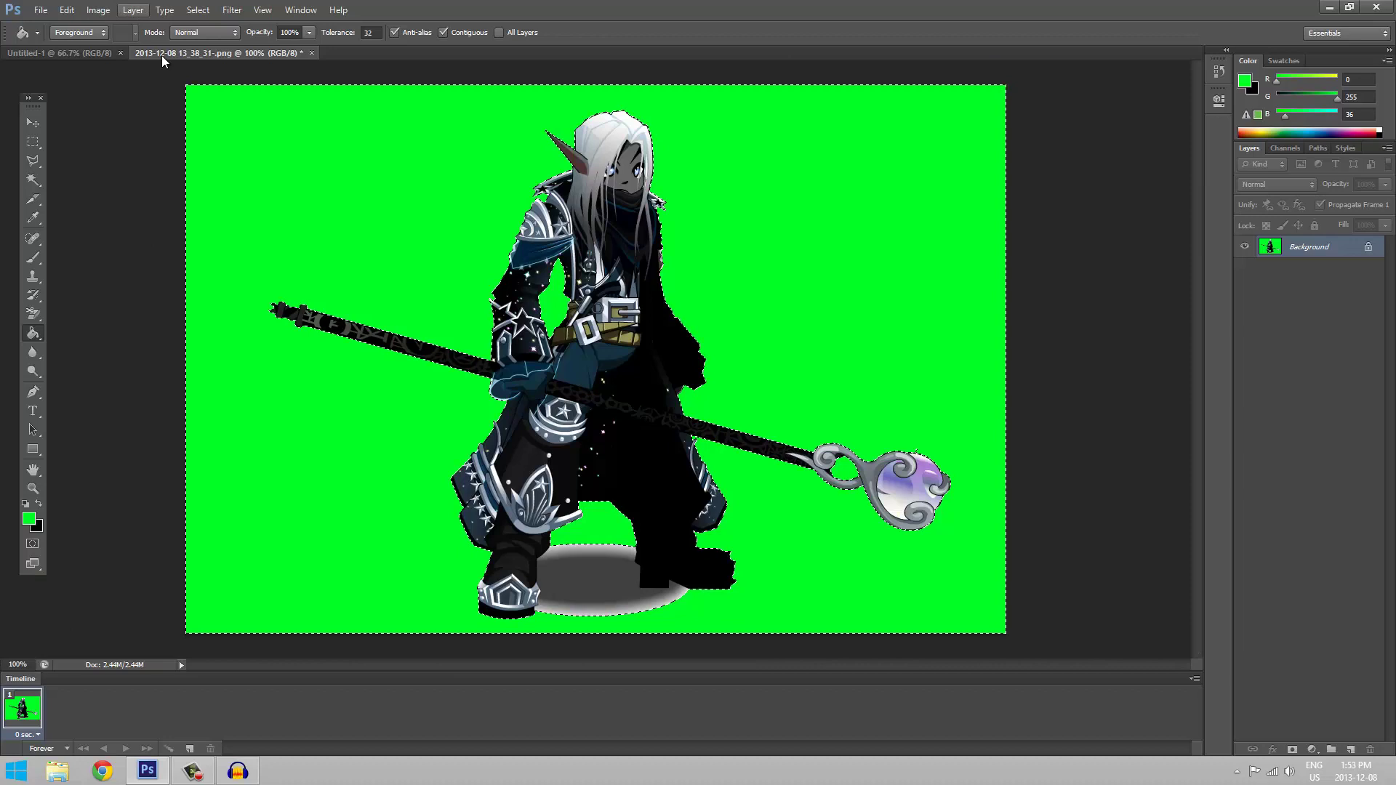
Cut the selected green background with Edit > Cut, then undo that cut.
{"action": "left_click", "coordinate": [66, 10]}
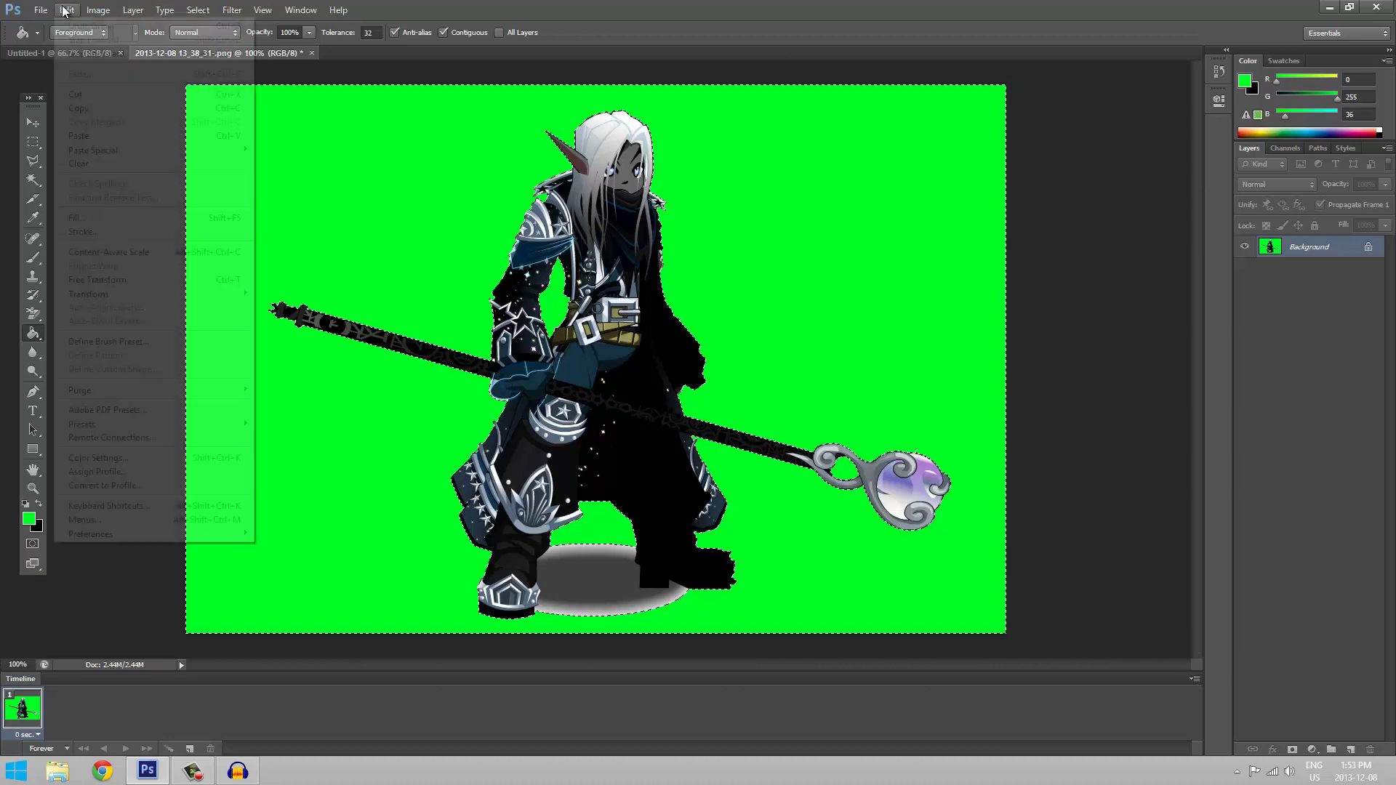
{"action": "left_click", "coordinate": [71, 92]}
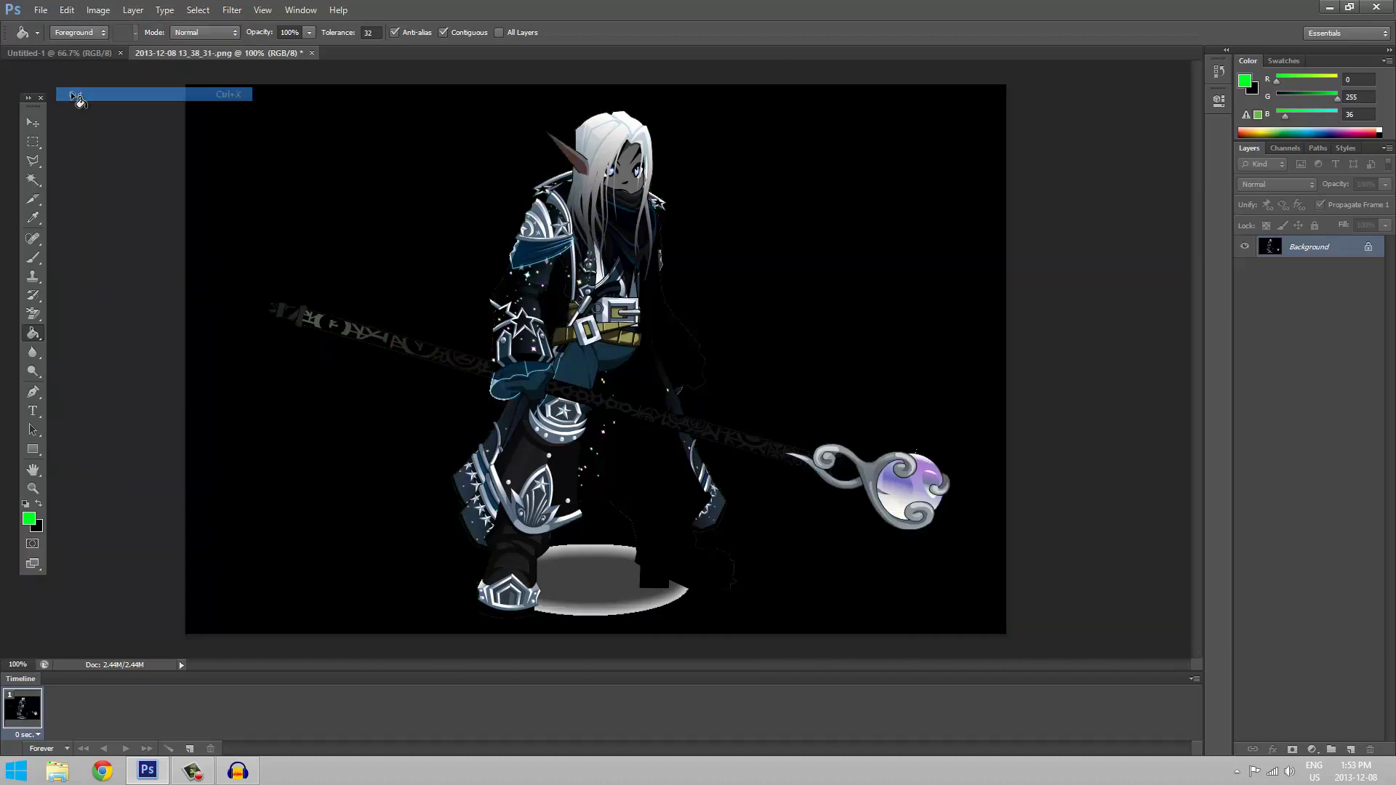
{"action": "left_click", "coordinate": [66, 10]}
{"action": "left_click", "coordinate": [87, 25]}
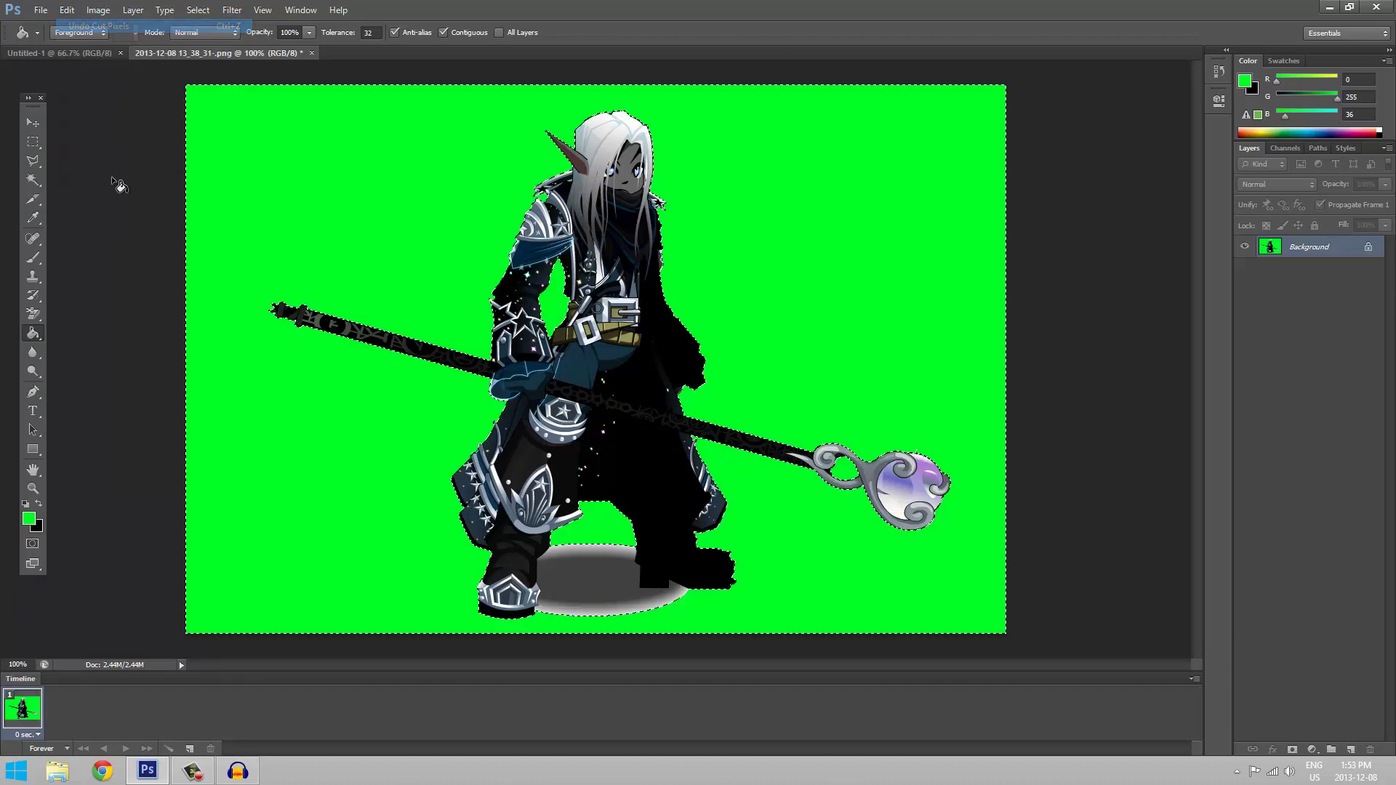
Switch to the Background Eraser, erase a test stroke, then cut away the selected green background.
{"action": "left_click", "coordinate": [33, 315]}
{"action": "right_click", "coordinate": [40, 318]}
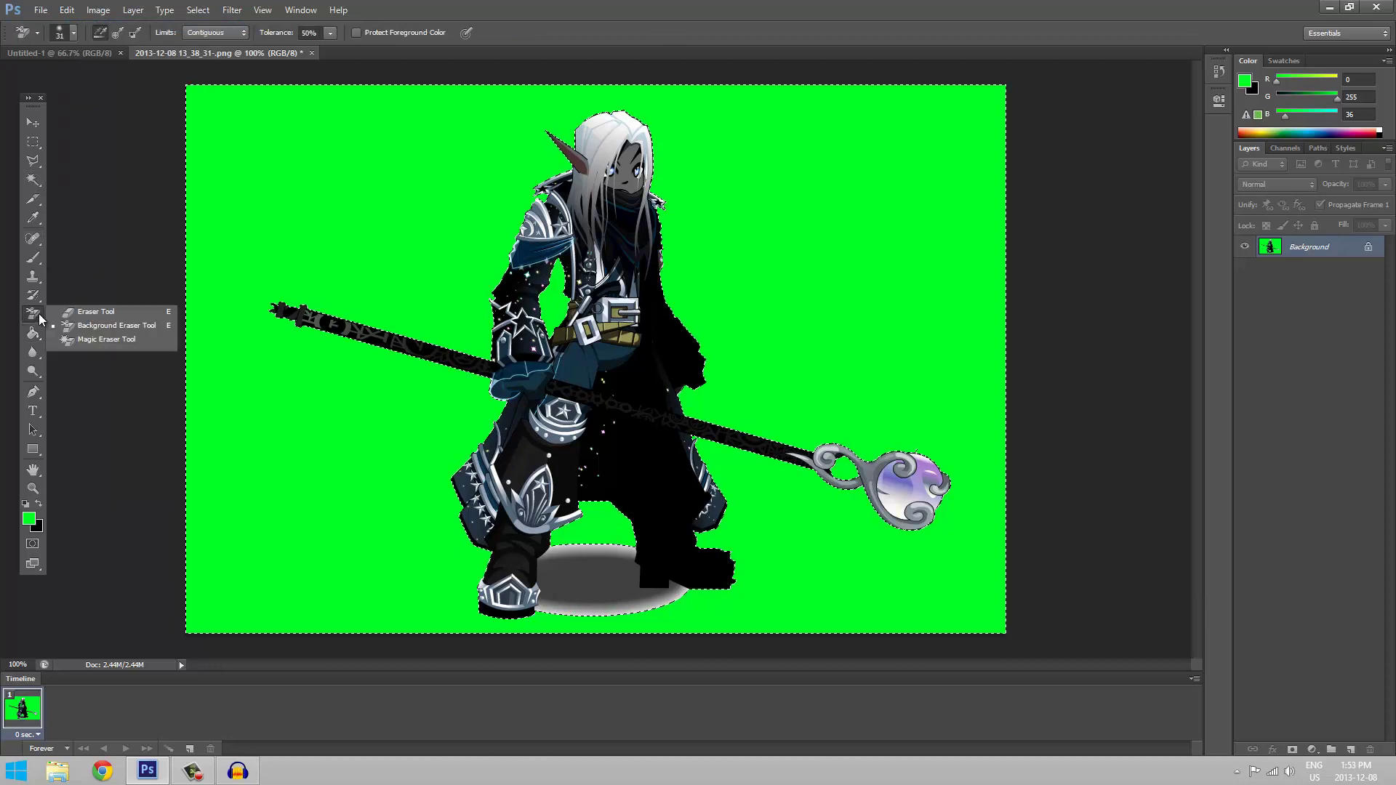
{"action": "left_click", "coordinate": [102, 327]}
{"action": "mouse_move", "coordinate": [258, 109]}
{"action": "left_mouse_down"}
{"action": "mouse_move", "coordinate": [251, 223]}
{"action": "mouse_move", "coordinate": [250, 121]}
{"action": "mouse_move", "coordinate": [204, 46]}
{"action": "mouse_move", "coordinate": [212, 148]}
{"action": "left_mouse_up"}
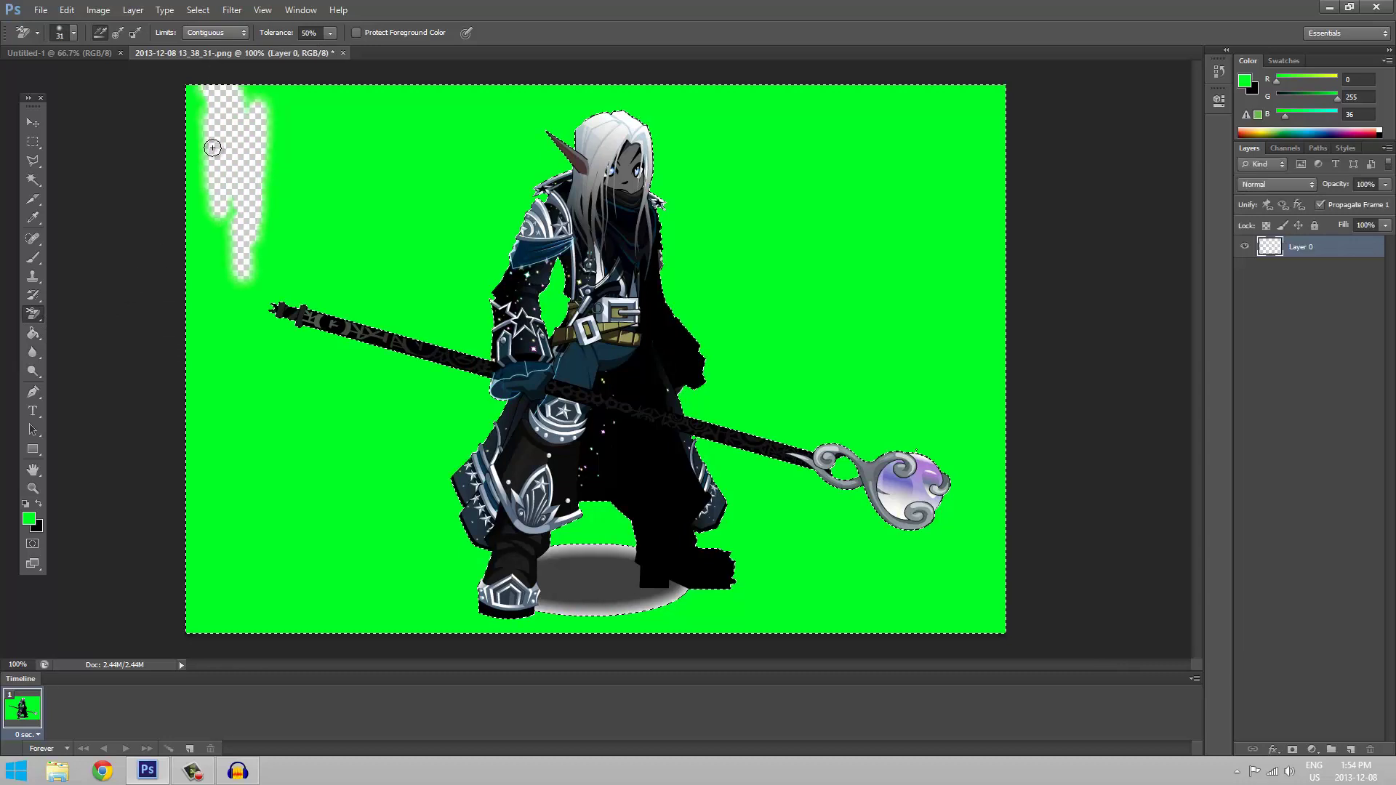
{"action": "left_click", "coordinate": [66, 10]}
{"action": "left_click", "coordinate": [90, 91]}
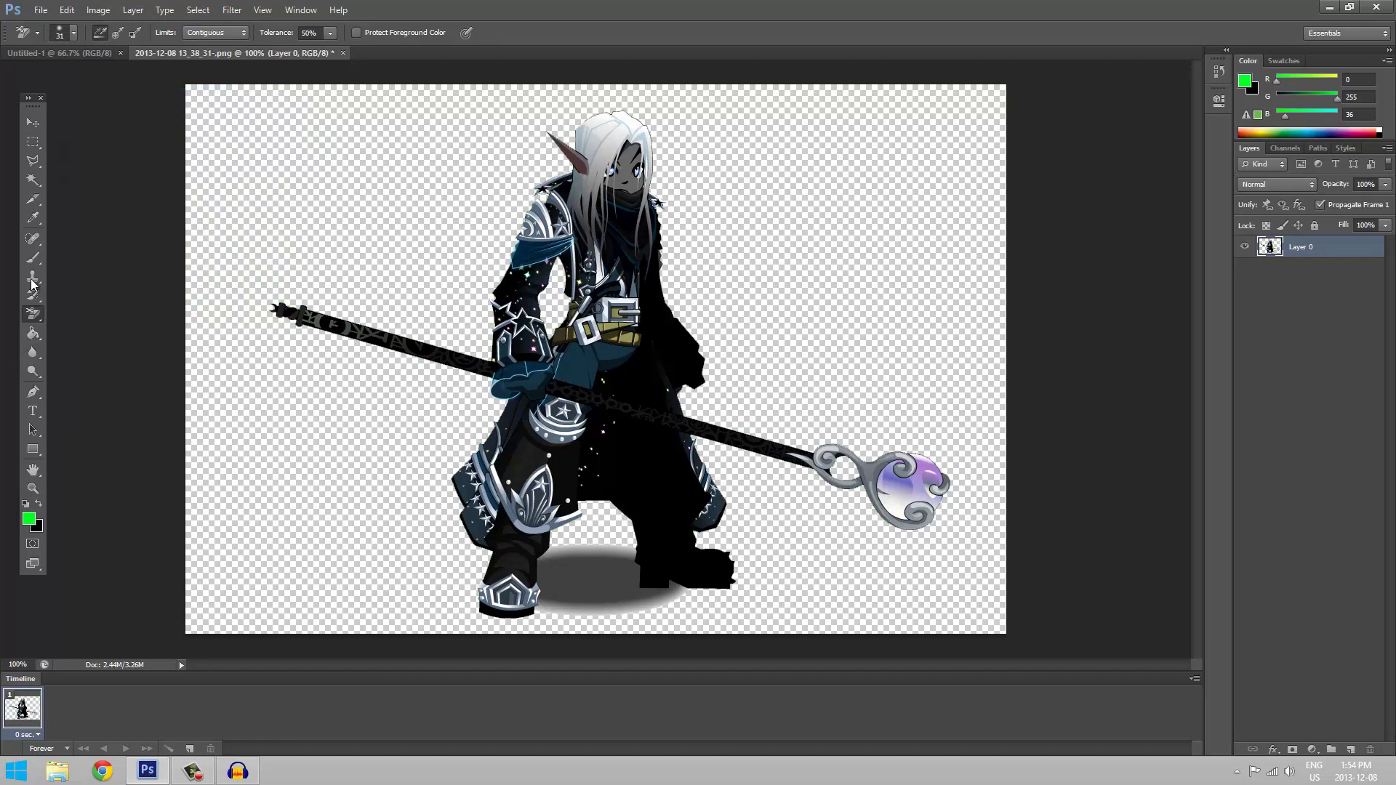
Select the Polygonal Lasso Tool and zoom to 300% on the character's feet.
{"action": "left_click", "coordinate": [32, 163]}
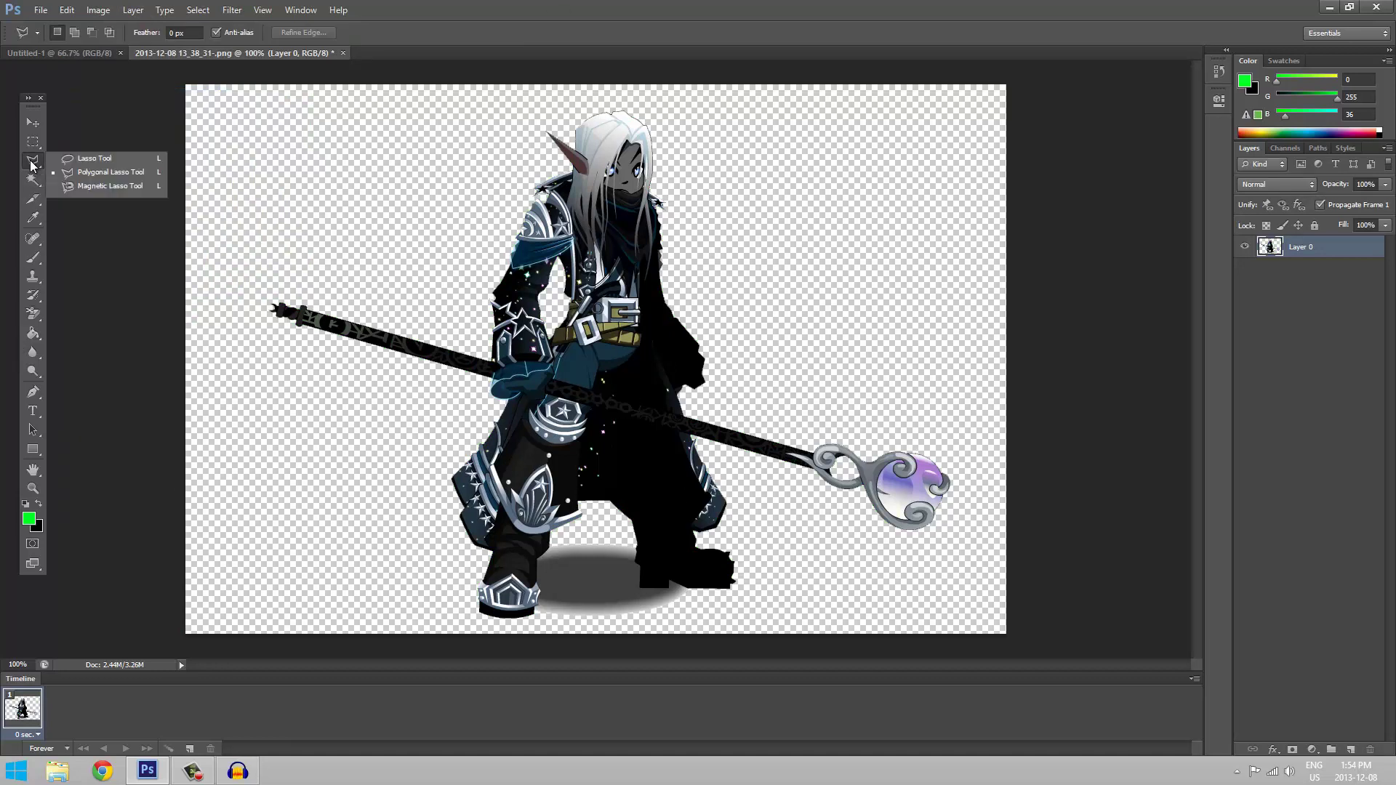
{"action": "left_click", "coordinate": [109, 171]}
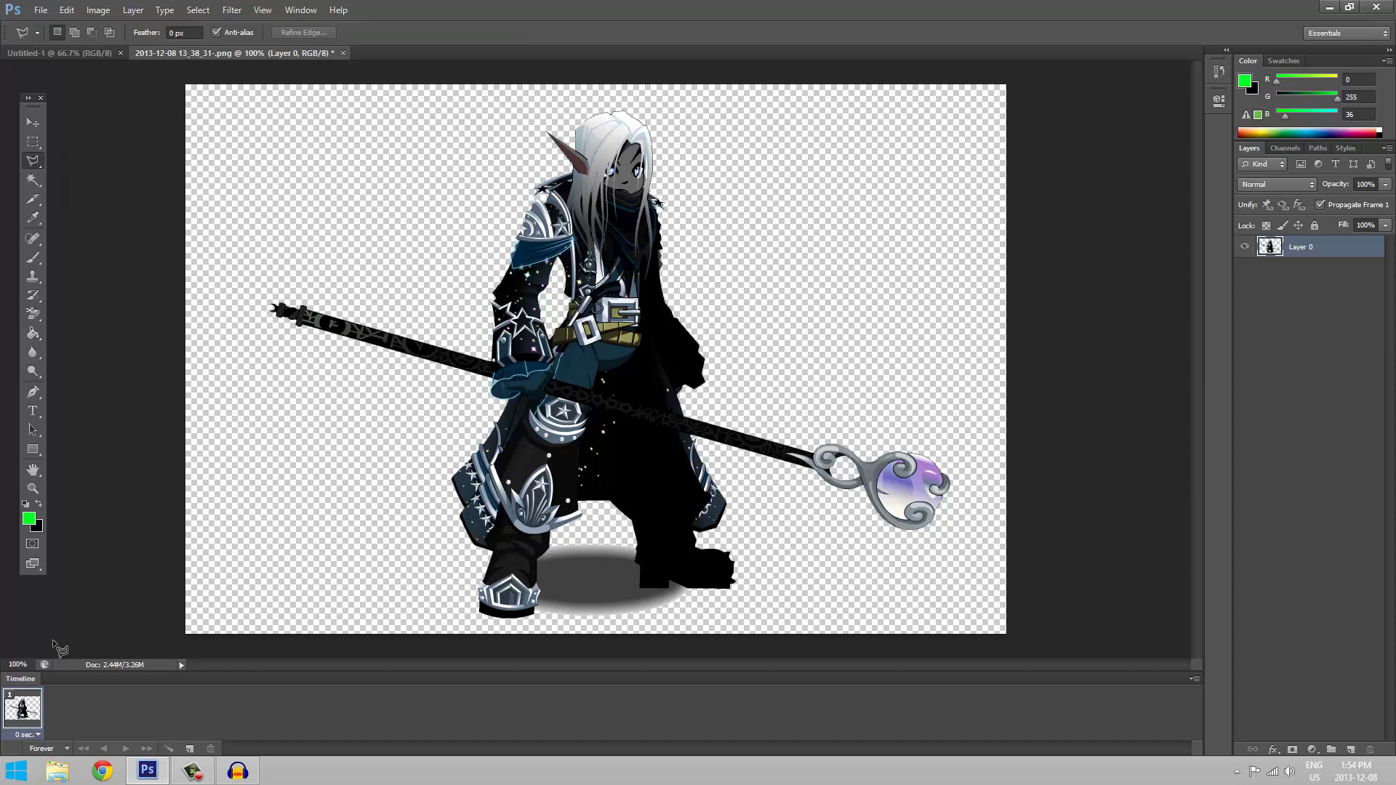
{"action": "left_click", "coordinate": [11, 664]}
{"action": "type", "text": "300"}
{"action": "key", "text": "Return"}
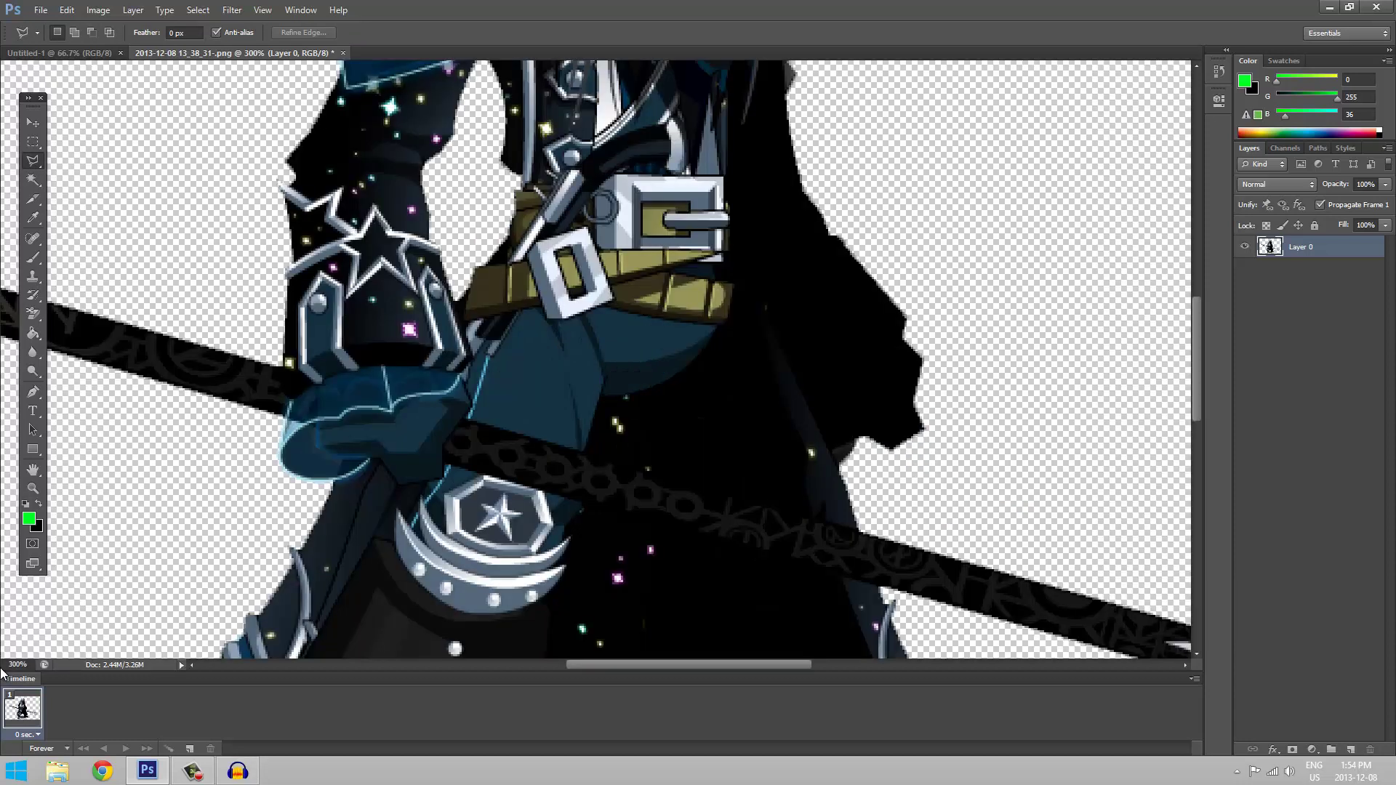
{"action": "left_click_drag", "start_coordinate": [1201, 338], "coordinate": [1194, 480]}
{"action": "right_click", "coordinate": [39, 163]}
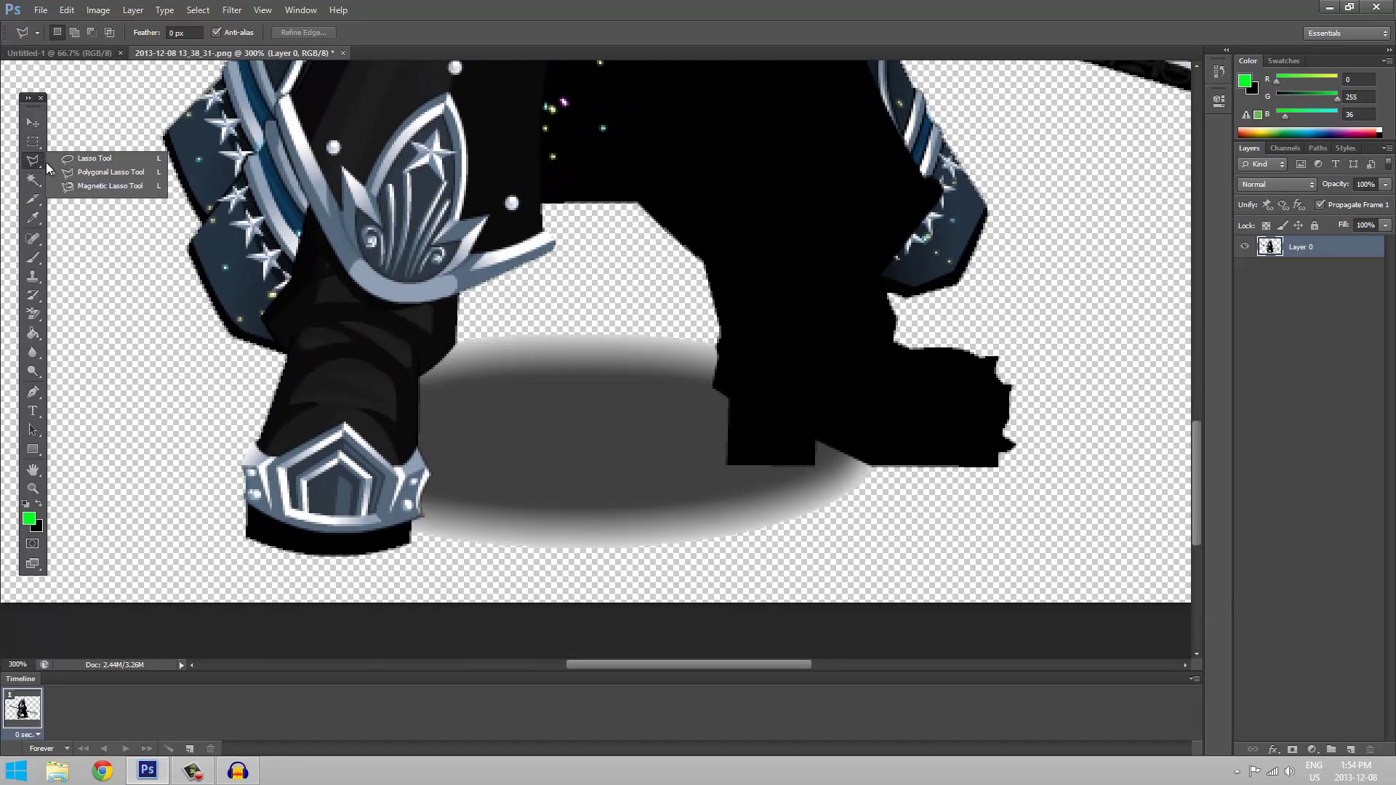
{"action": "left_click", "coordinate": [92, 176]}
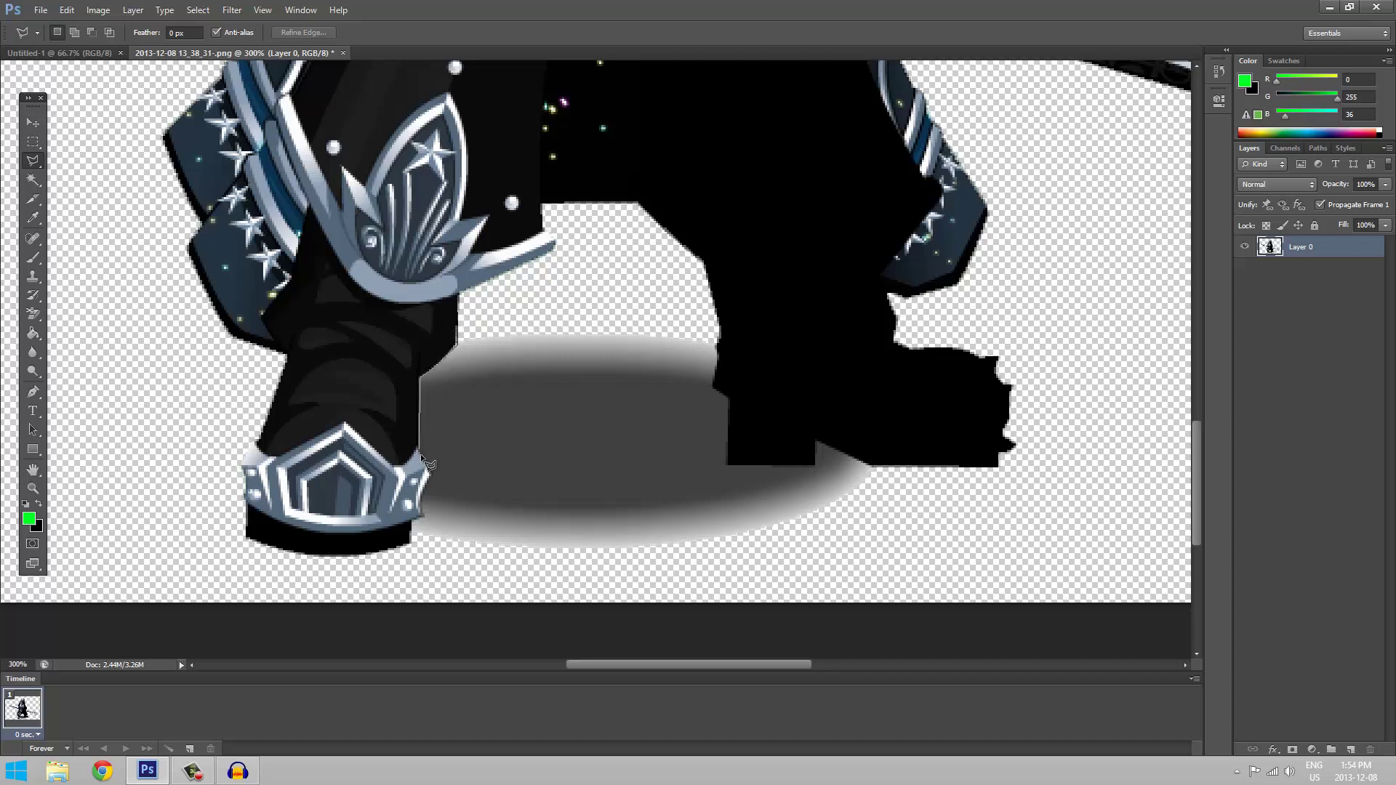
Trace a closed polygon selection around the grey shadow beneath the character's boots.
{"action": "left_click", "coordinate": [413, 521]}
{"action": "left_click", "coordinate": [412, 549]}
{"action": "left_click", "coordinate": [542, 576]}
{"action": "left_click", "coordinate": [688, 576]}
{"action": "left_click", "coordinate": [870, 543]}
{"action": "left_click", "coordinate": [910, 507]}
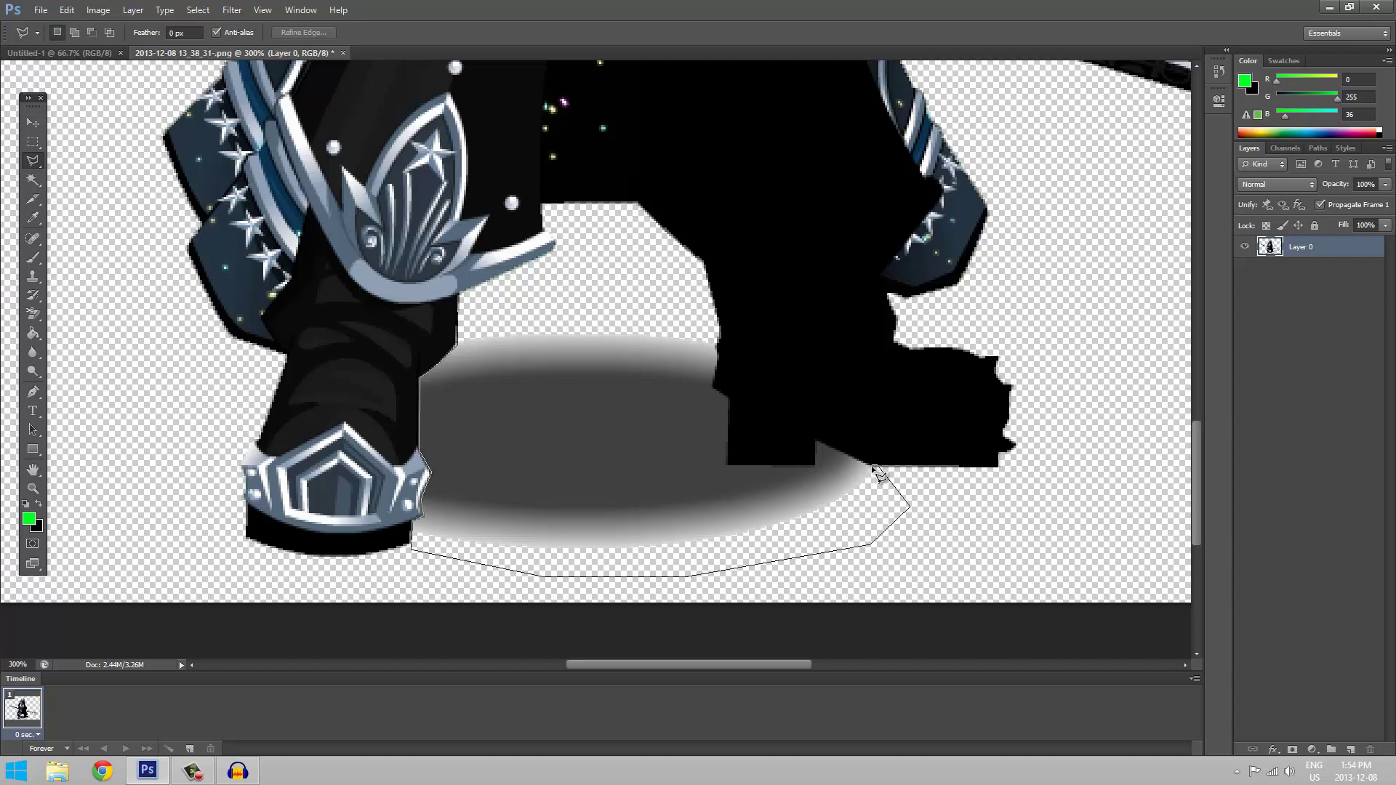
{"action": "left_click", "coordinate": [816, 468]}
{"action": "left_click", "coordinate": [725, 465]}
{"action": "left_click", "coordinate": [729, 398]}
{"action": "left_click", "coordinate": [713, 388]}
{"action": "left_click", "coordinate": [718, 356]}
{"action": "left_click", "coordinate": [675, 307]}
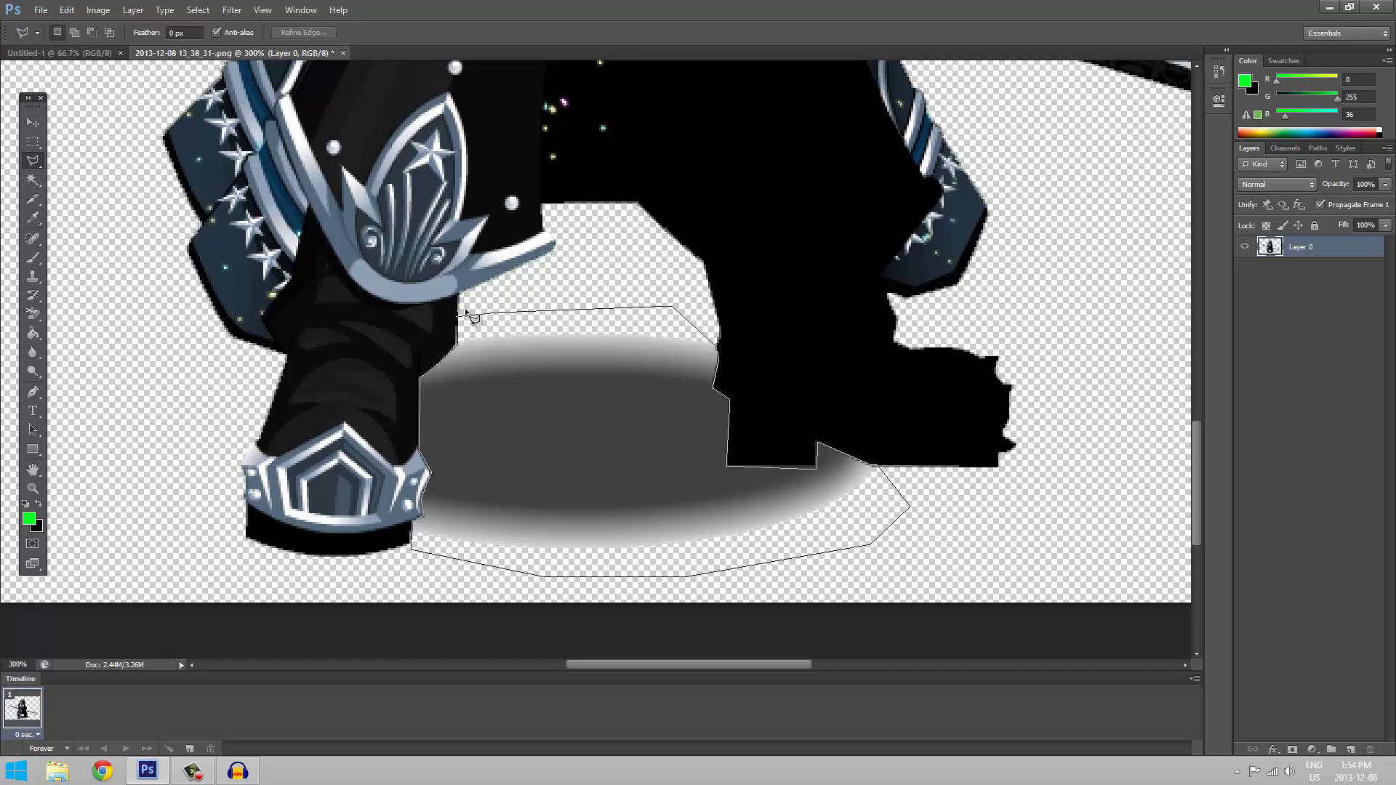
{"action": "double_click", "coordinate": [460, 311]}
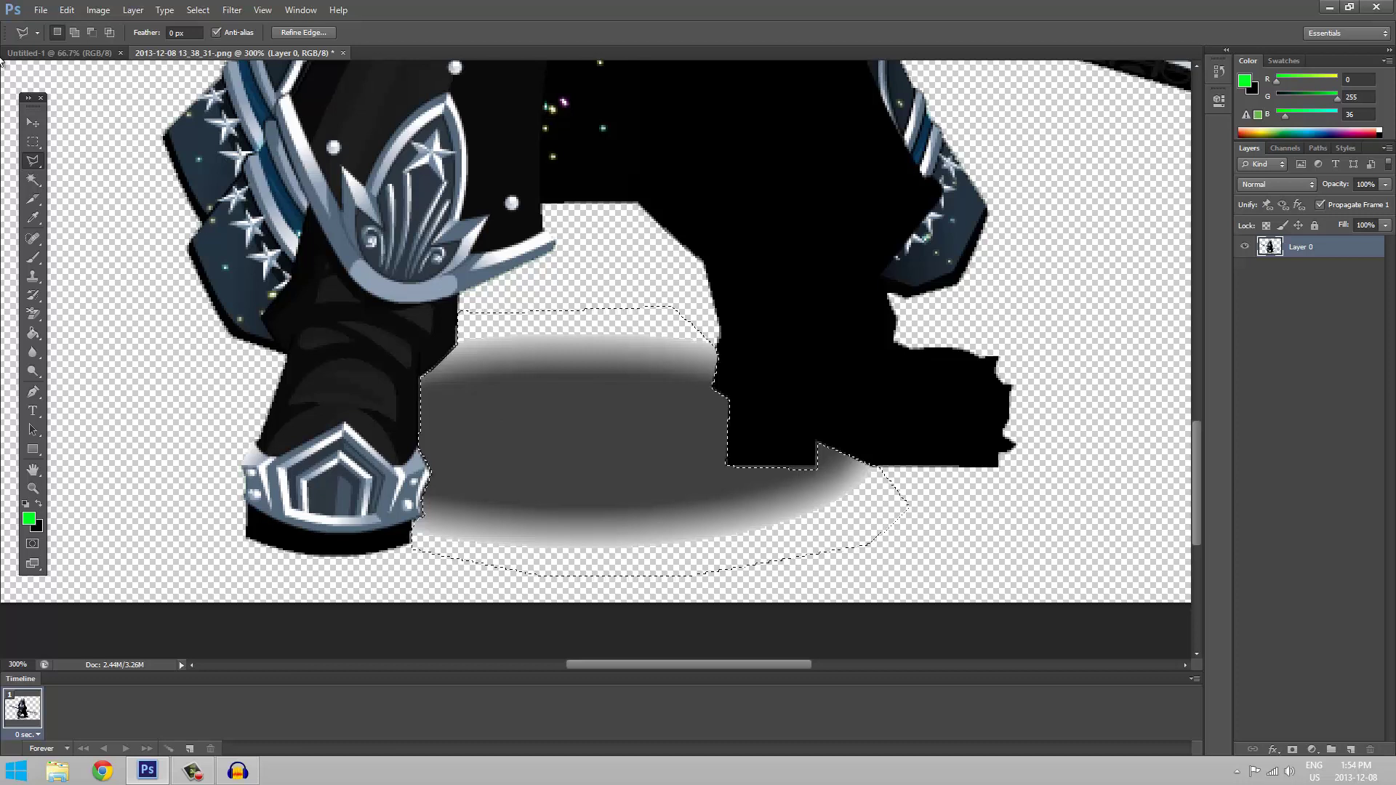
Cut the selected ground shadow away with Ctrl+X.
{"action": "key", "text": "ctrl+x"}
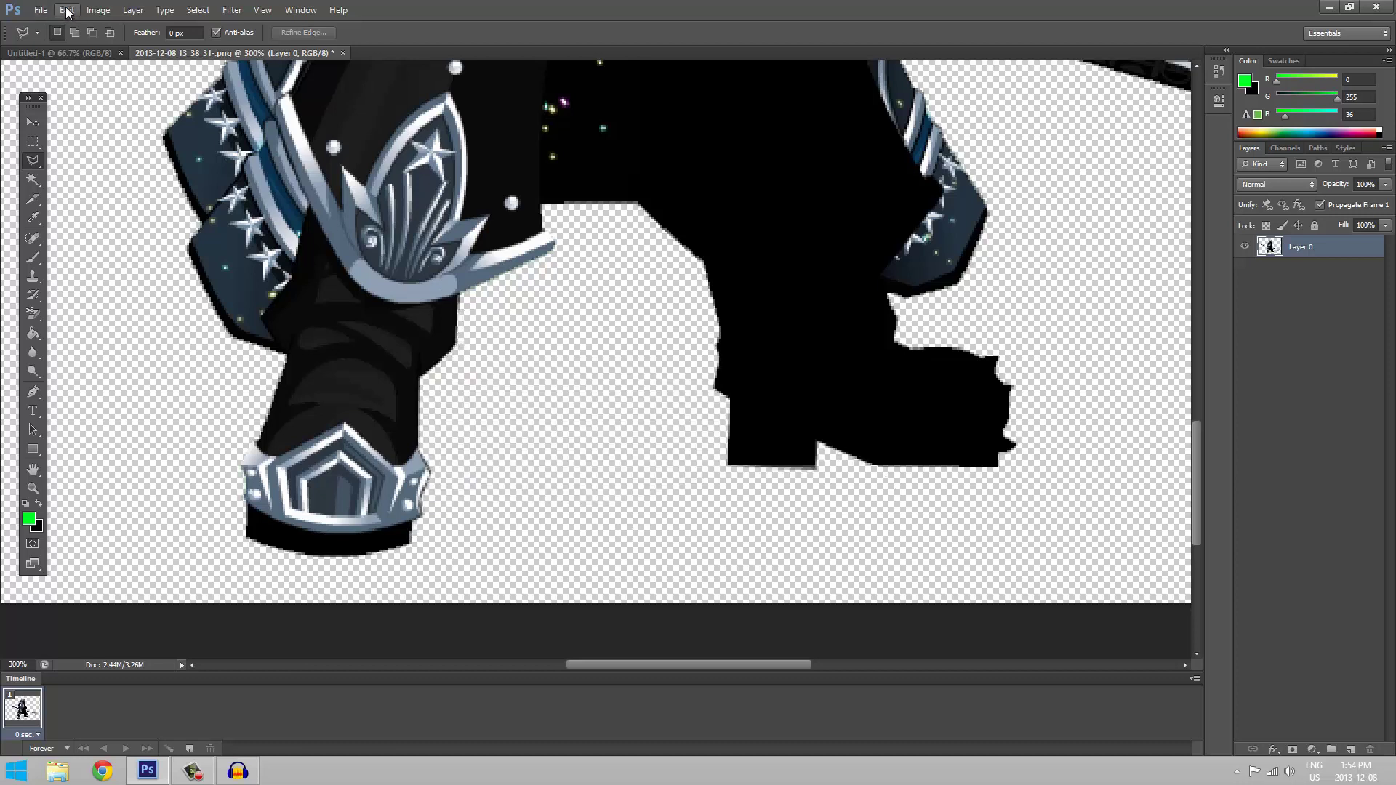
{"action": "left_click", "coordinate": [67, 10]}
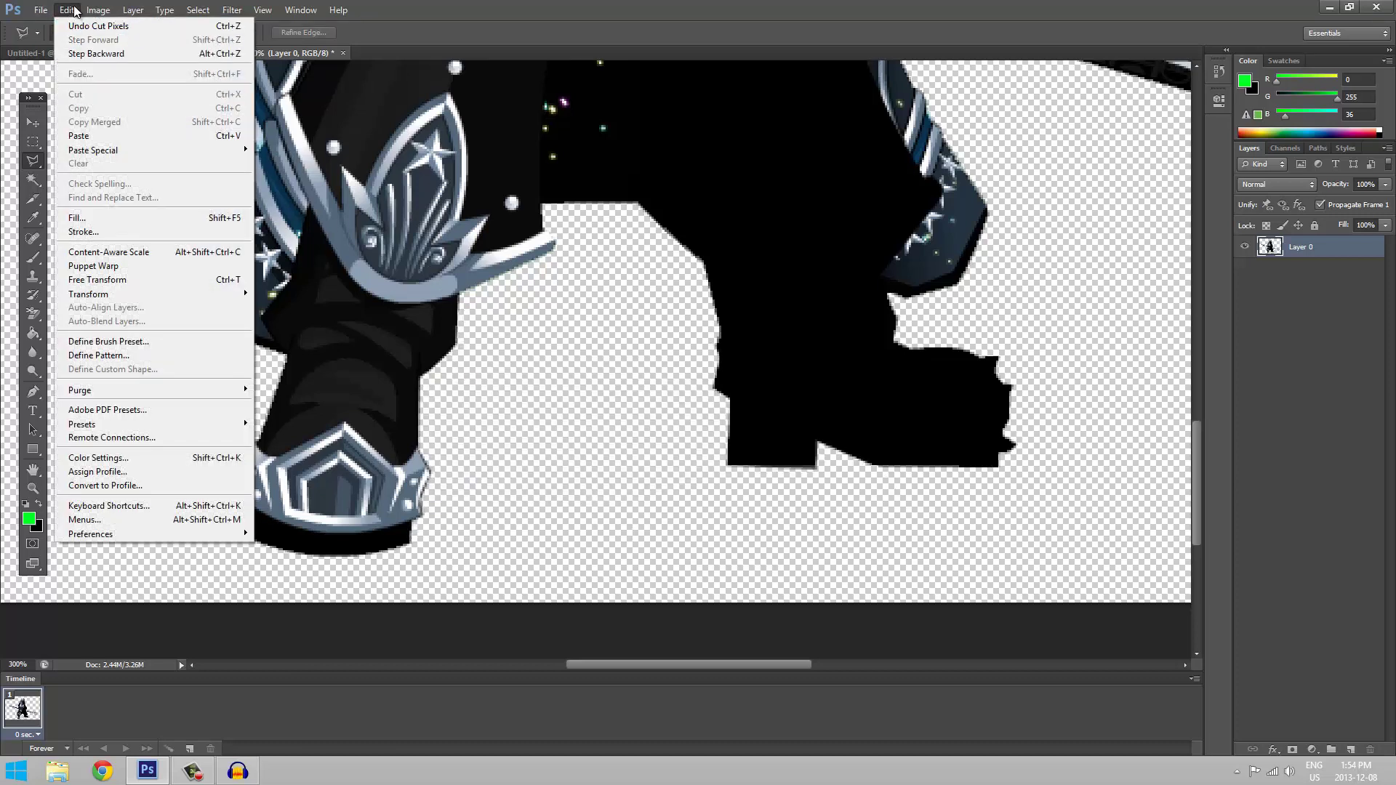
{"action": "key", "text": "Escape"}
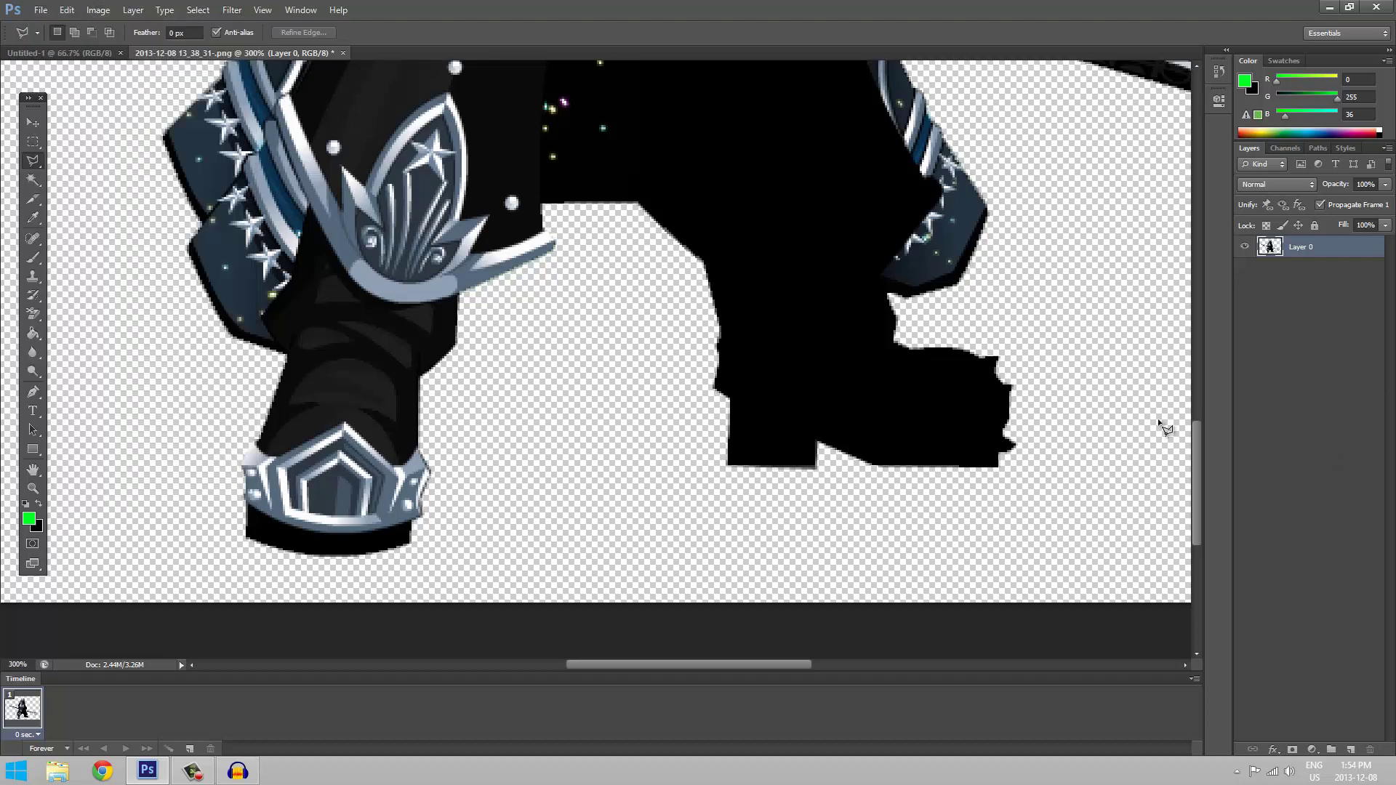
Return to 100% zoom and move the character slightly down-left with the Move Tool.
{"action": "left_click", "coordinate": [19, 663]}
{"action": "type", "text": "100"}
{"action": "key", "text": "Return"}
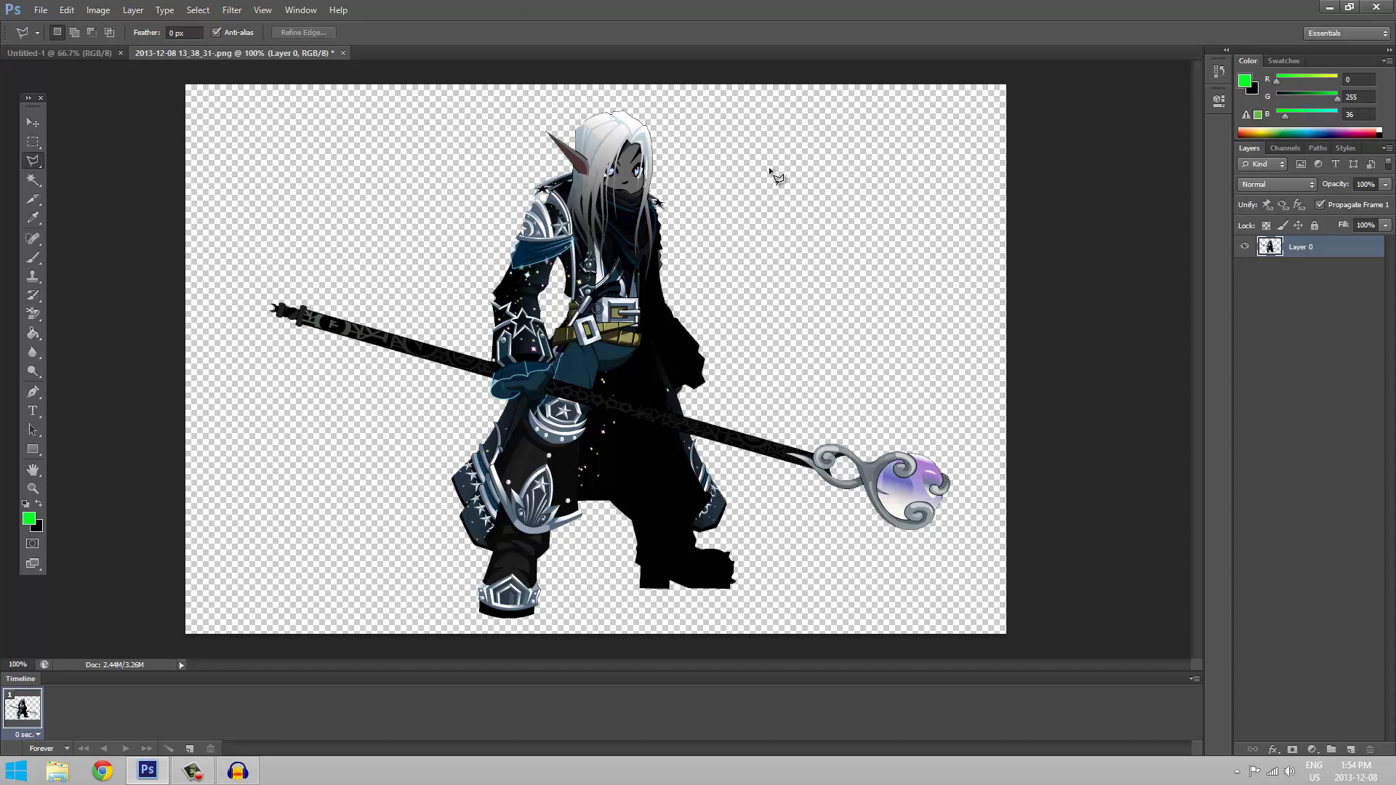
{"action": "left_click", "coordinate": [33, 122]}
{"action": "left_click_drag", "start_coordinate": [625, 271], "coordinate": [599, 332]}
Select the entire canvas and copy the cut-out character.
{"action": "left_click", "coordinate": [198, 9]}
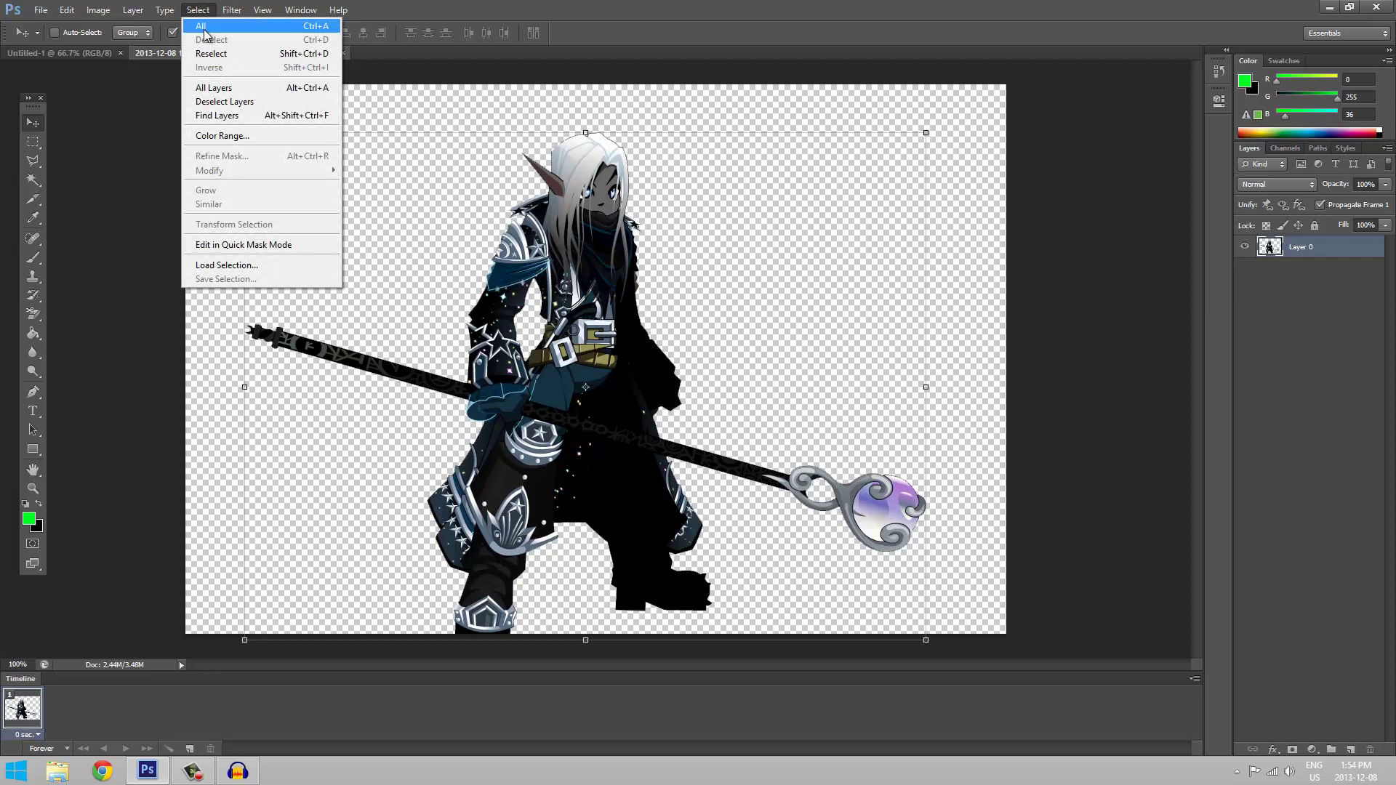
{"action": "left_click", "coordinate": [205, 29]}
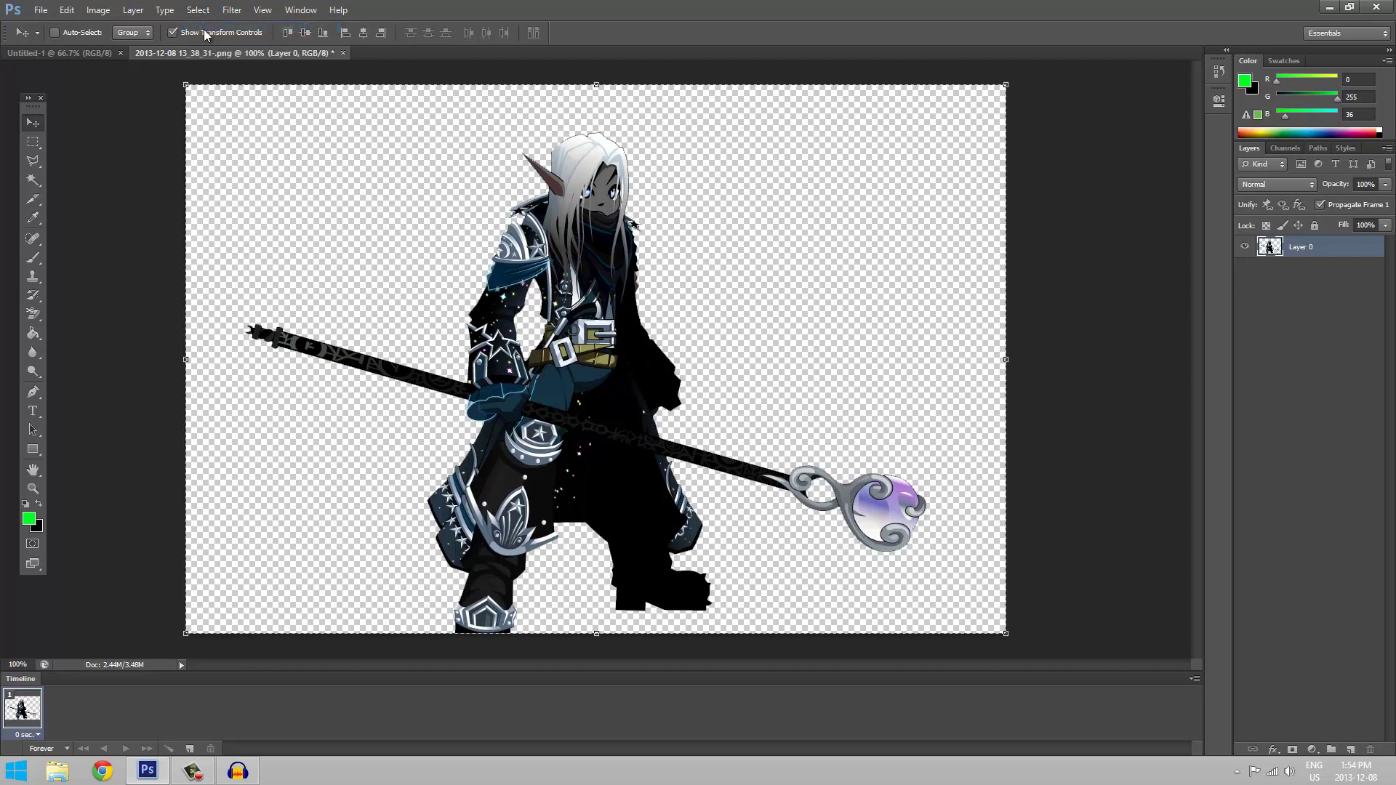
{"action": "left_click", "coordinate": [67, 10]}
{"action": "left_click", "coordinate": [95, 102]}
Paste the character into Untitled-1, nudge it slightly, and select the Background layer.
{"action": "left_click", "coordinate": [59, 53]}
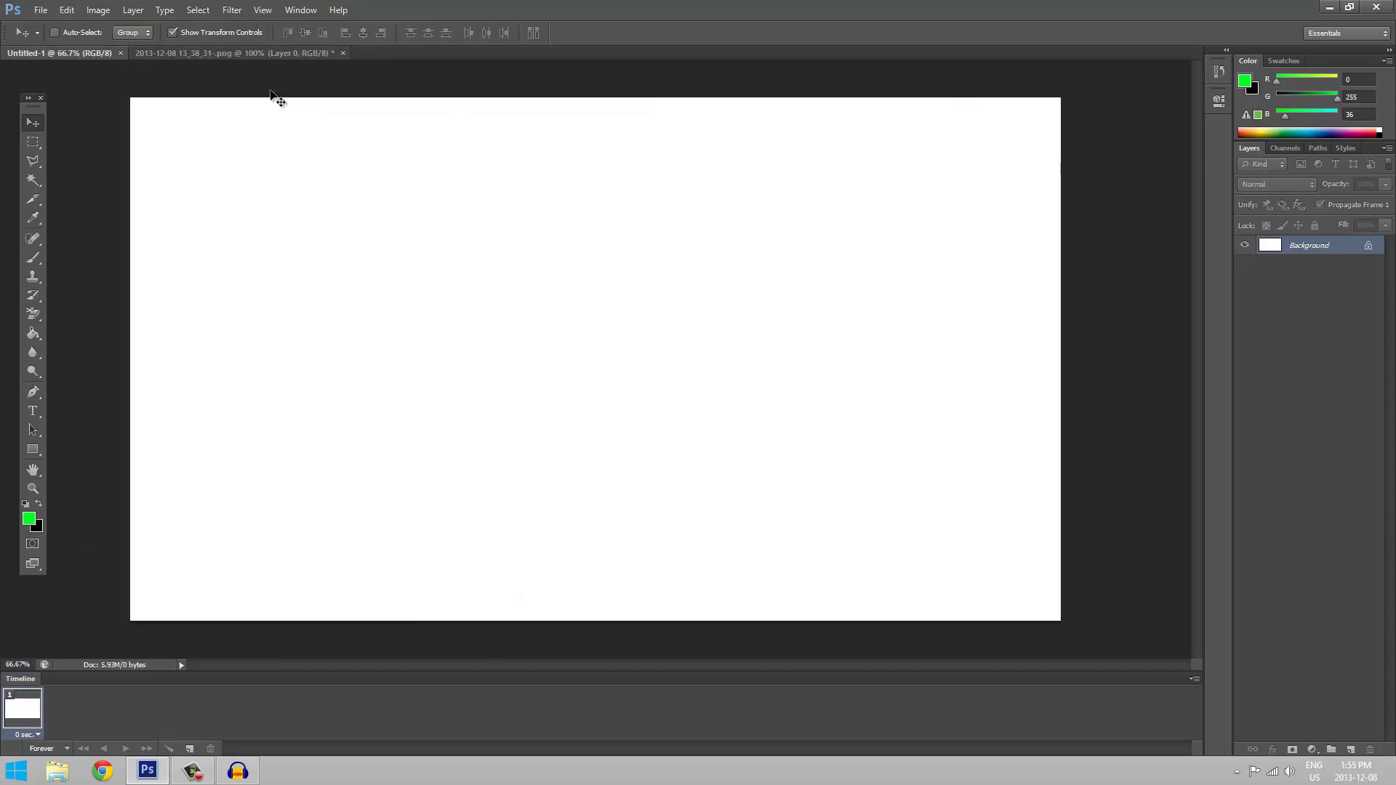
{"action": "key", "text": "ctrl+v"}
{"action": "left_click_drag", "start_coordinate": [588, 306], "coordinate": [631, 325]}
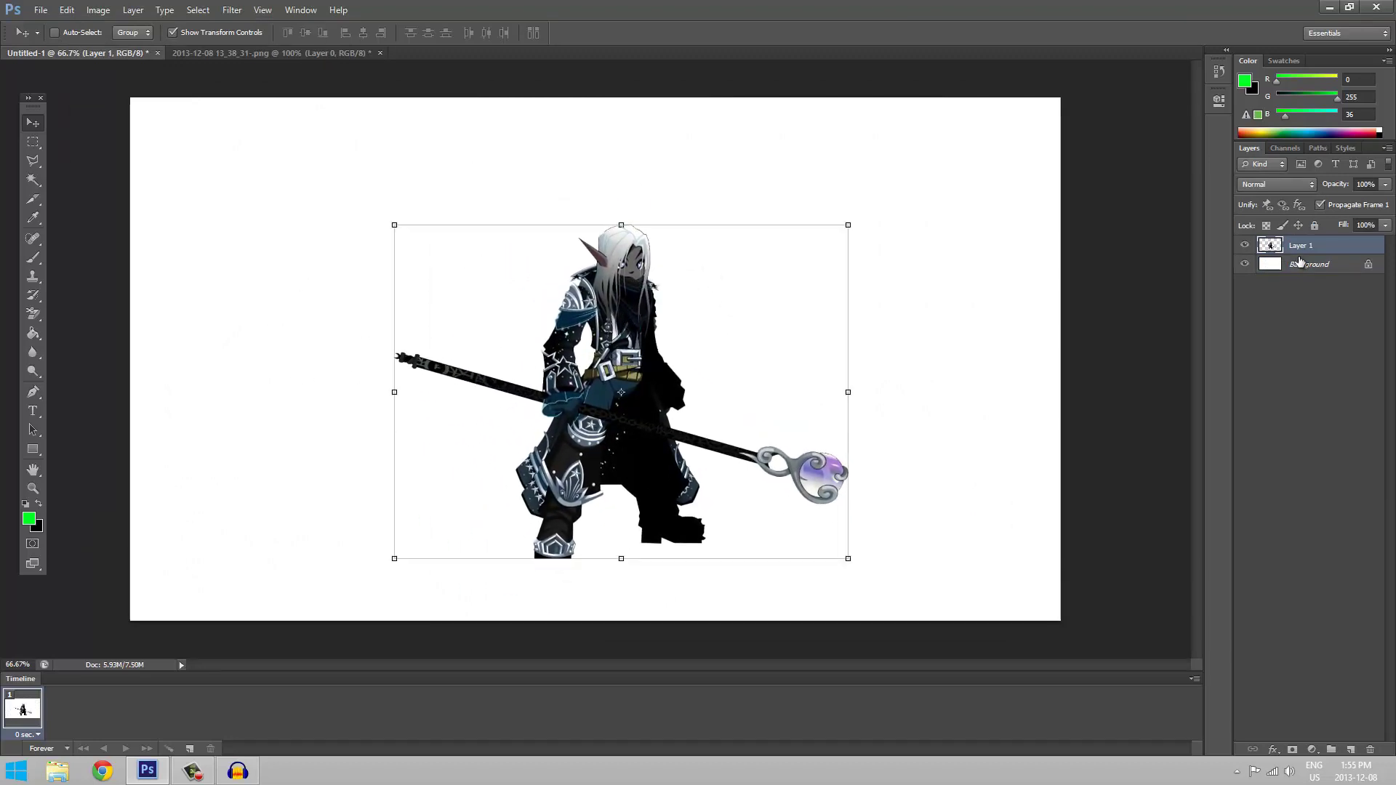
{"action": "left_click", "coordinate": [1300, 263]}
Drag a horizontal green-to-black gradient across Untitled-1's Background layer with the Gradient Tool.
{"action": "left_click", "coordinate": [34, 315]}
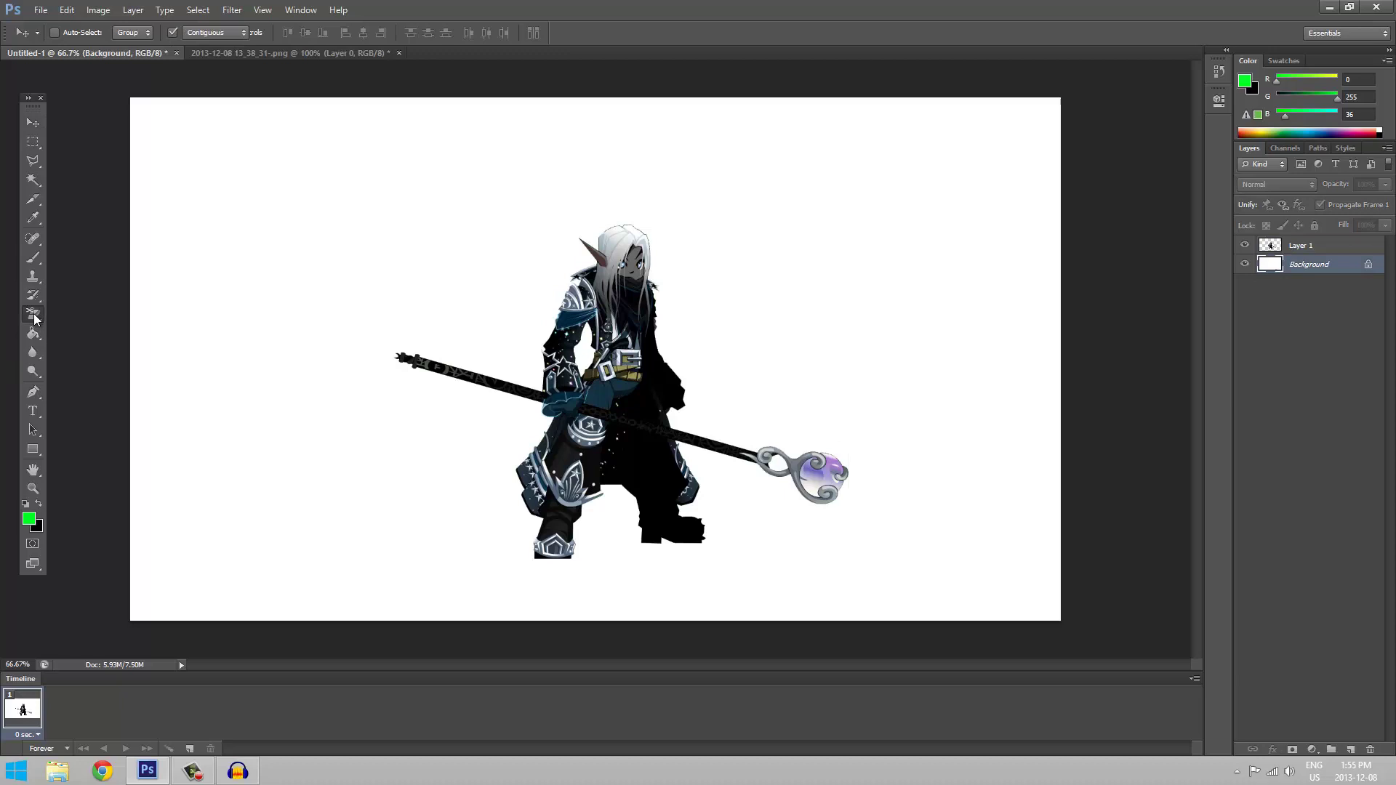
{"action": "left_click_drag", "start_coordinate": [34, 319], "coordinate": [66, 322]}
{"action": "left_click", "coordinate": [33, 315]}
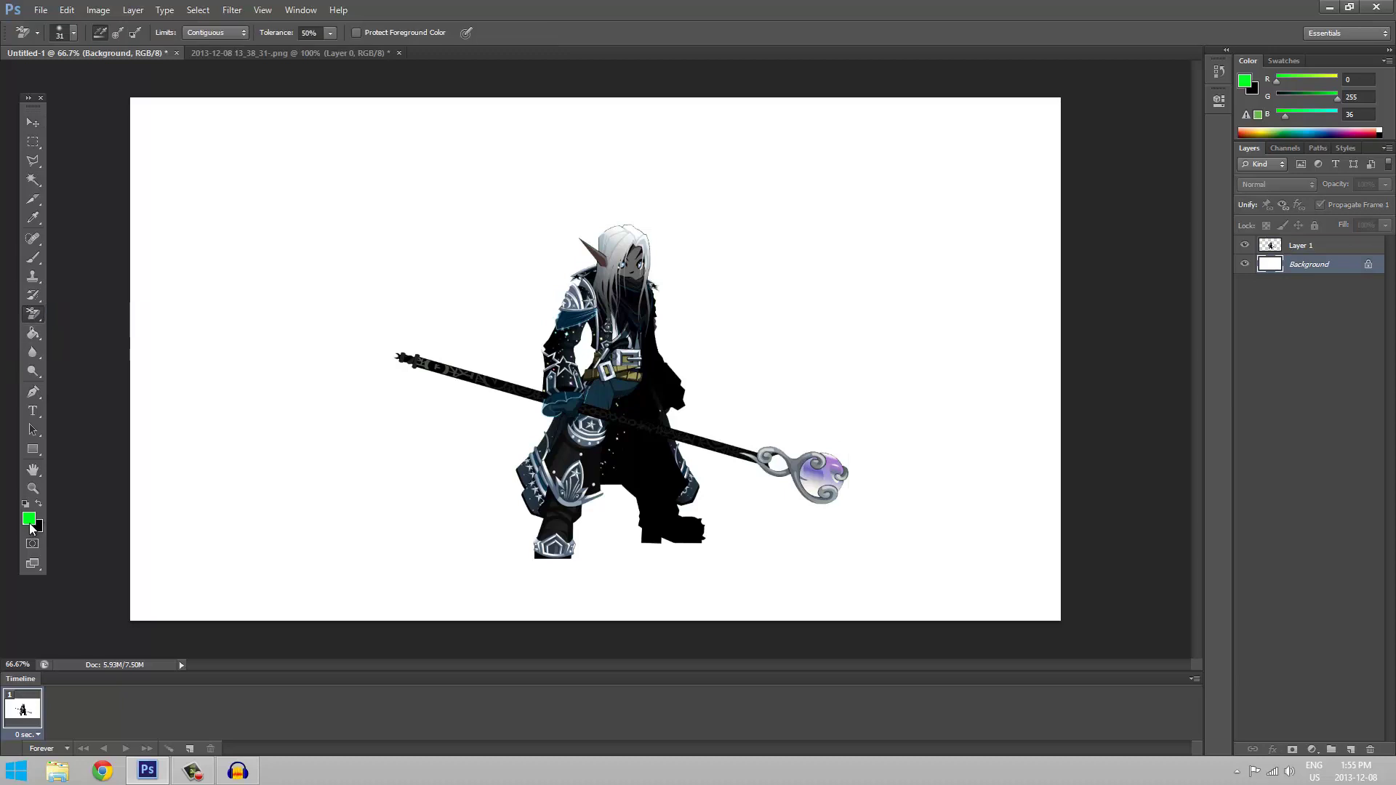
{"action": "left_click", "coordinate": [33, 315]}
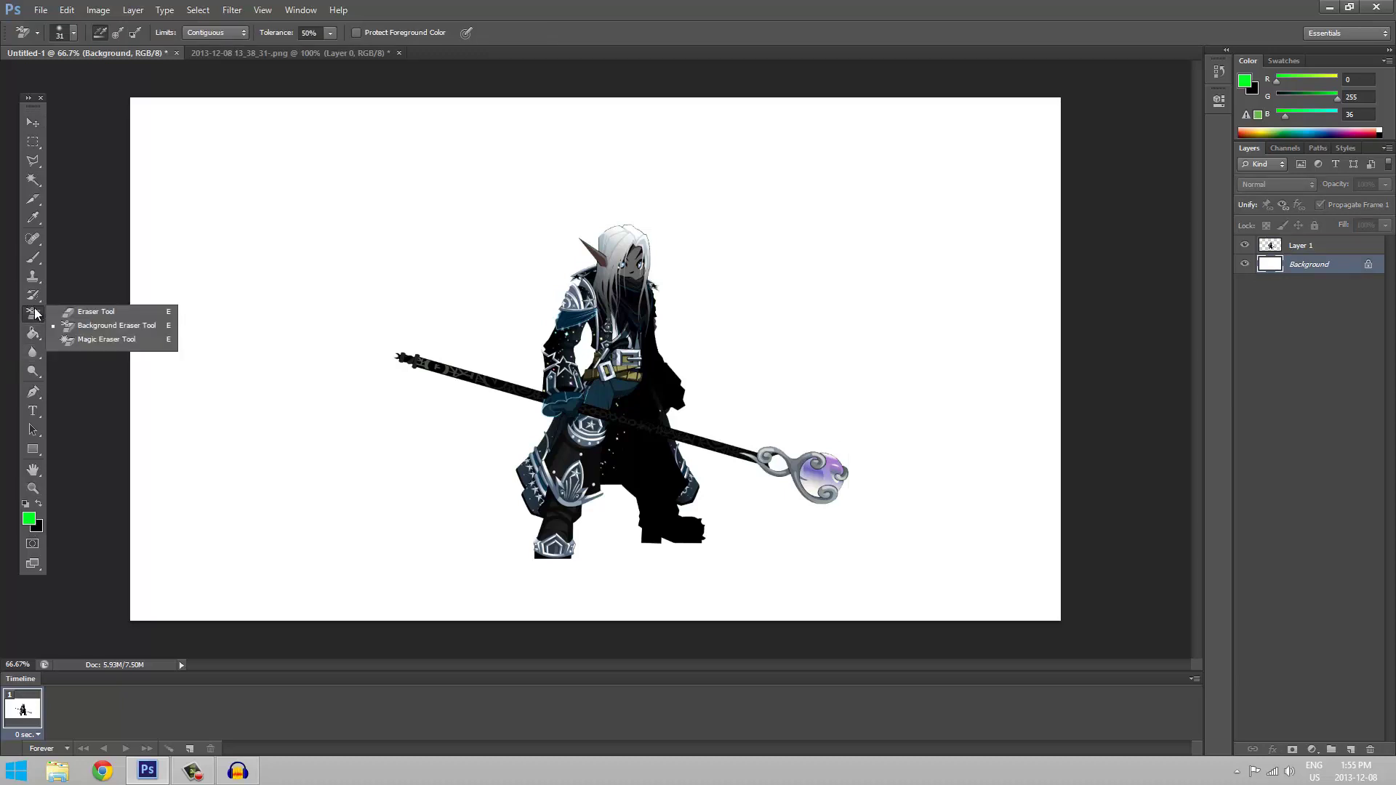
{"action": "left_click", "coordinate": [34, 315]}
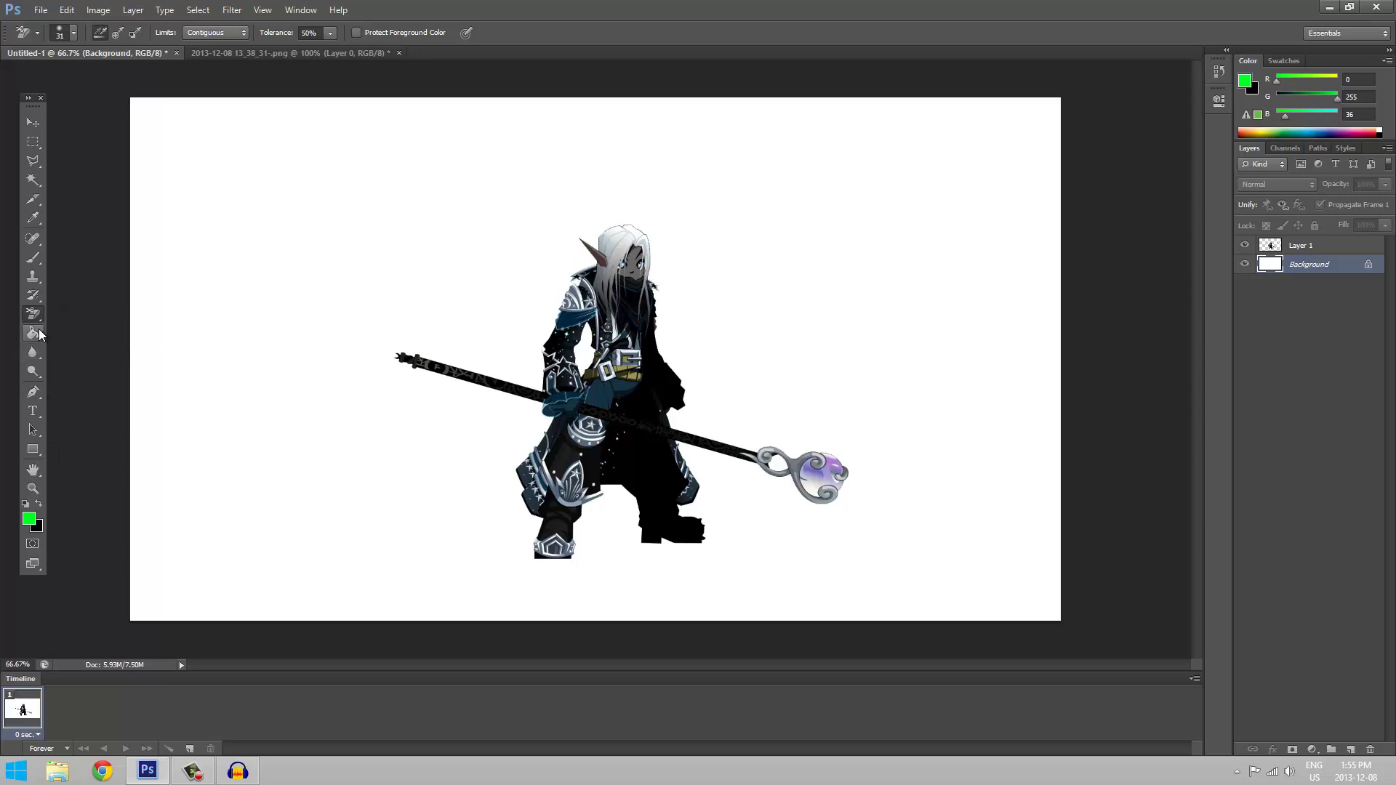
{"action": "left_click_drag", "start_coordinate": [37, 334], "coordinate": [87, 338]}
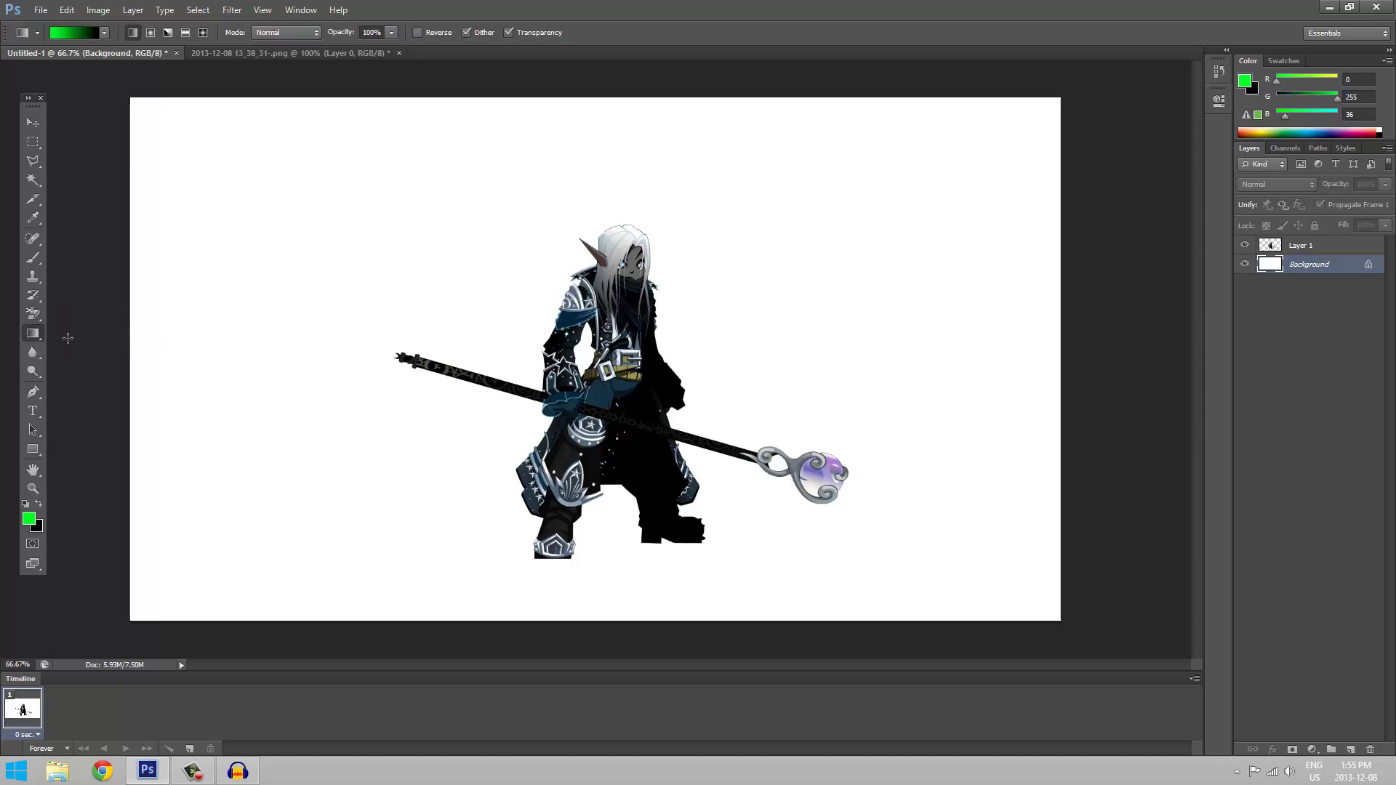
{"action": "left_click_drag", "start_coordinate": [191, 405], "coordinate": [860, 274]}
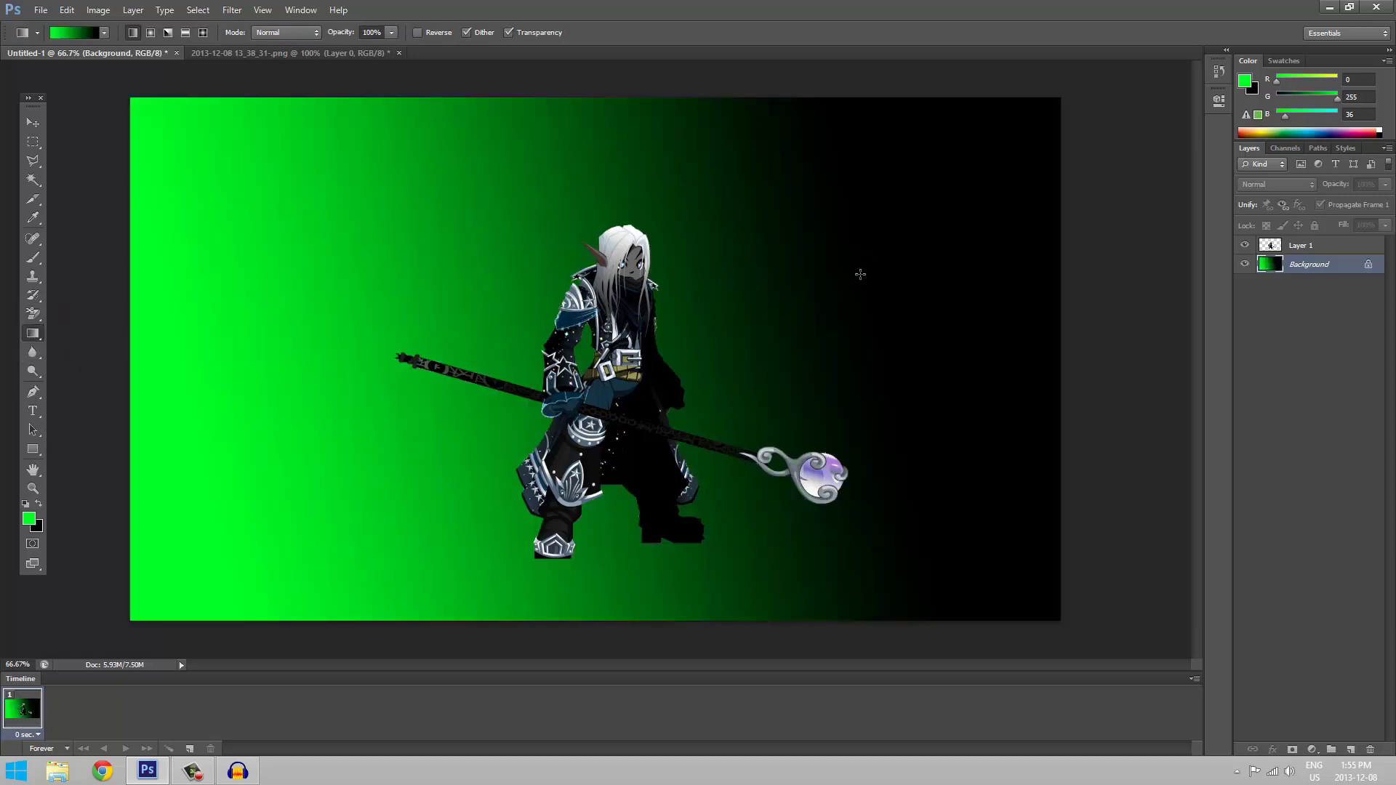
{"action": "left_click", "coordinate": [32, 123]}
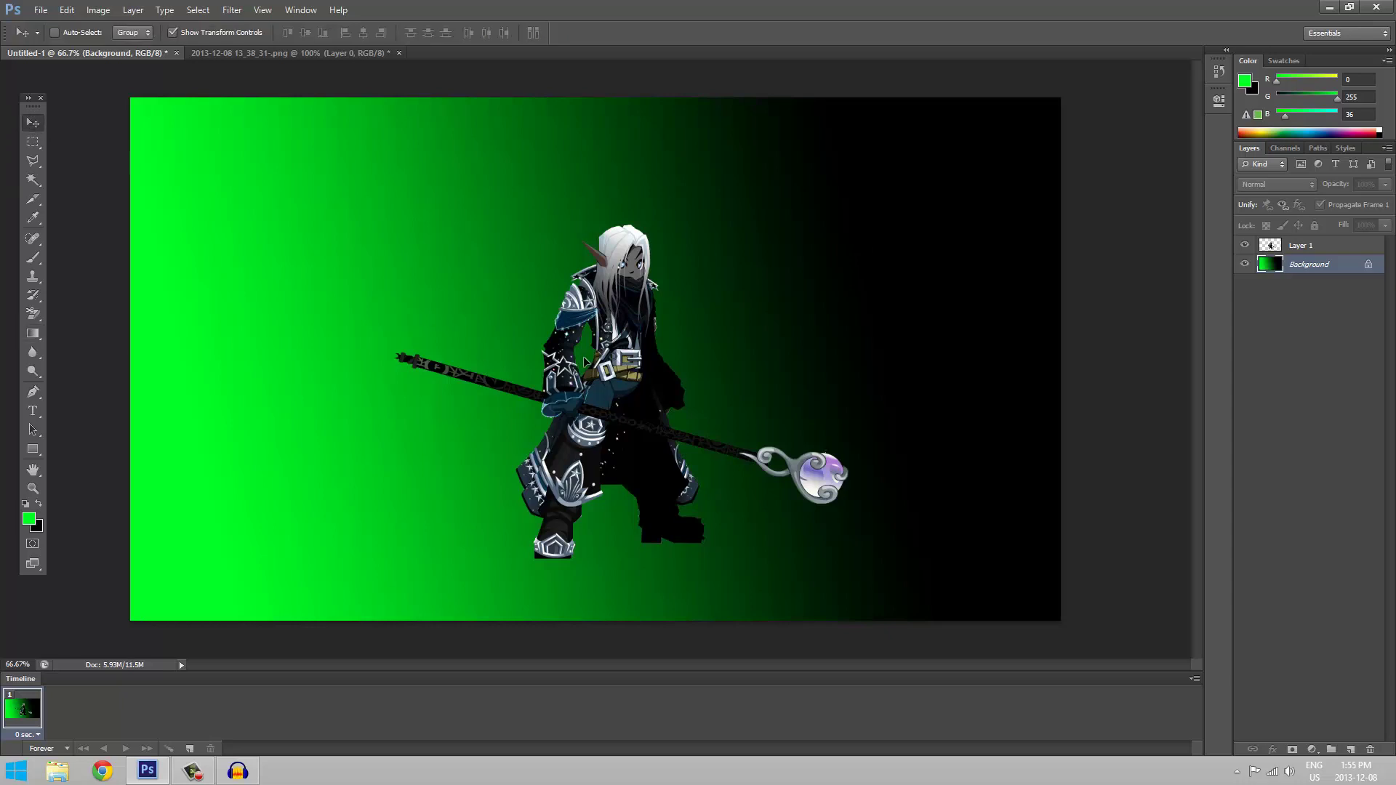
Dismiss the locked-layer alert, select Layer 1, and move the character slightly right and up.
{"action": "left_click", "coordinate": [507, 304]}
{"action": "left_click", "coordinate": [700, 289]}
{"action": "left_click", "coordinate": [1312, 245]}
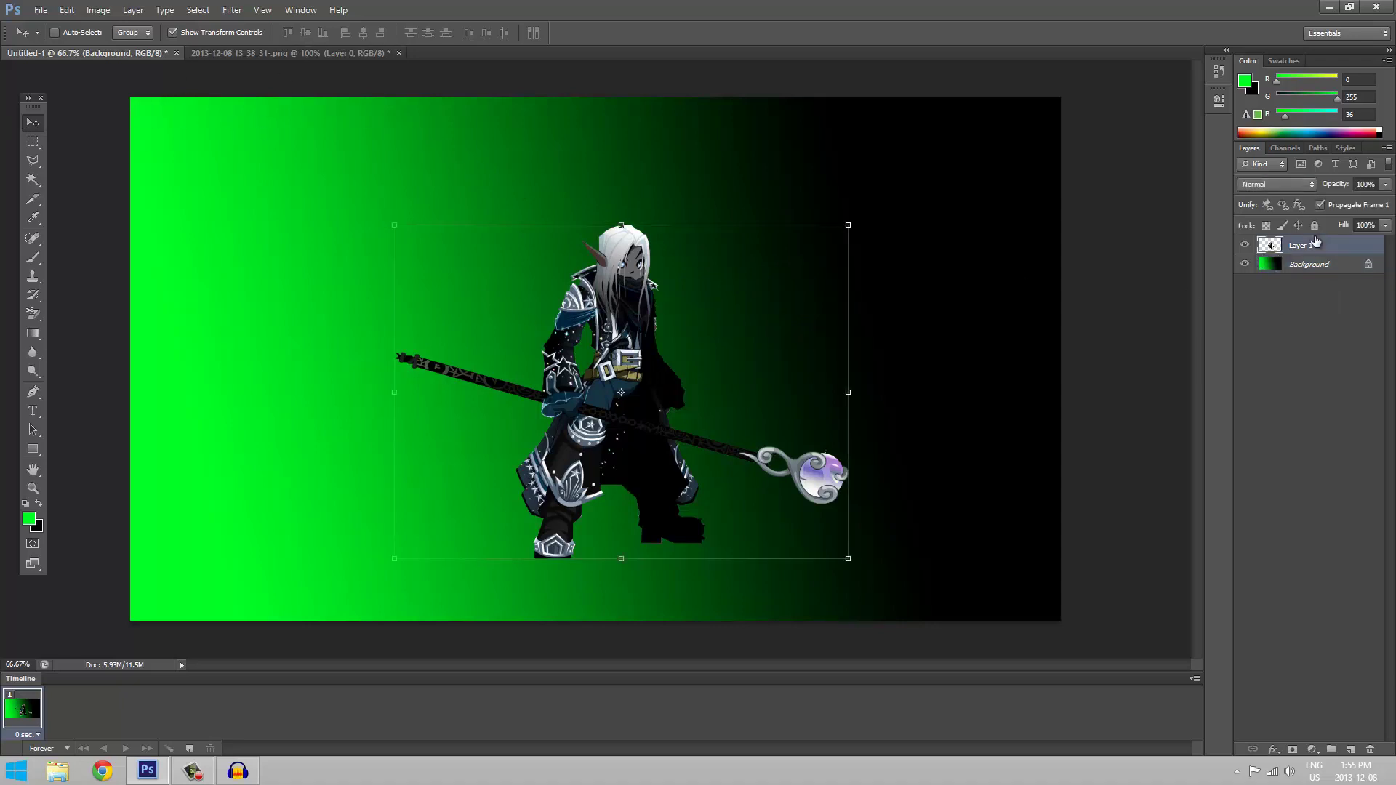
{"action": "left_click_drag", "start_coordinate": [583, 357], "coordinate": [631, 309]}
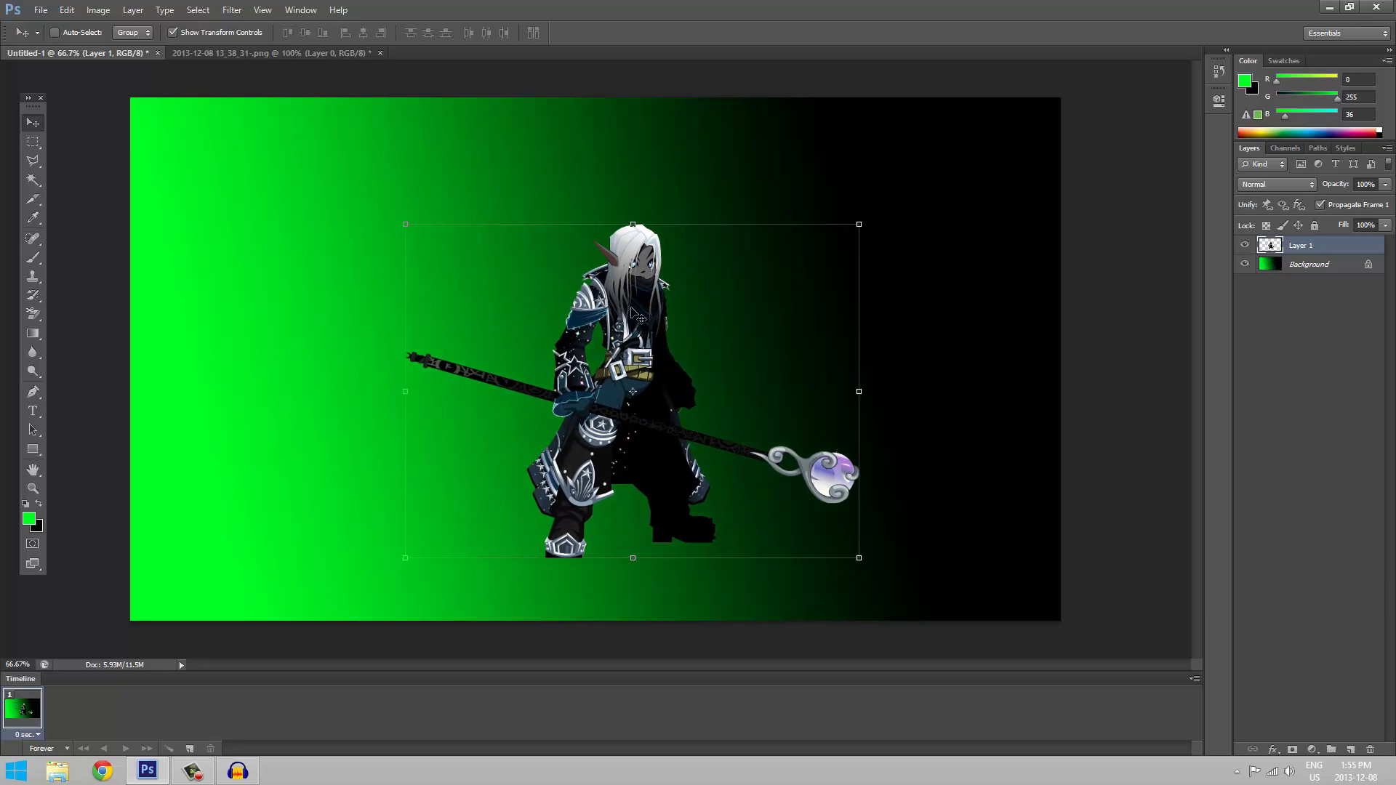